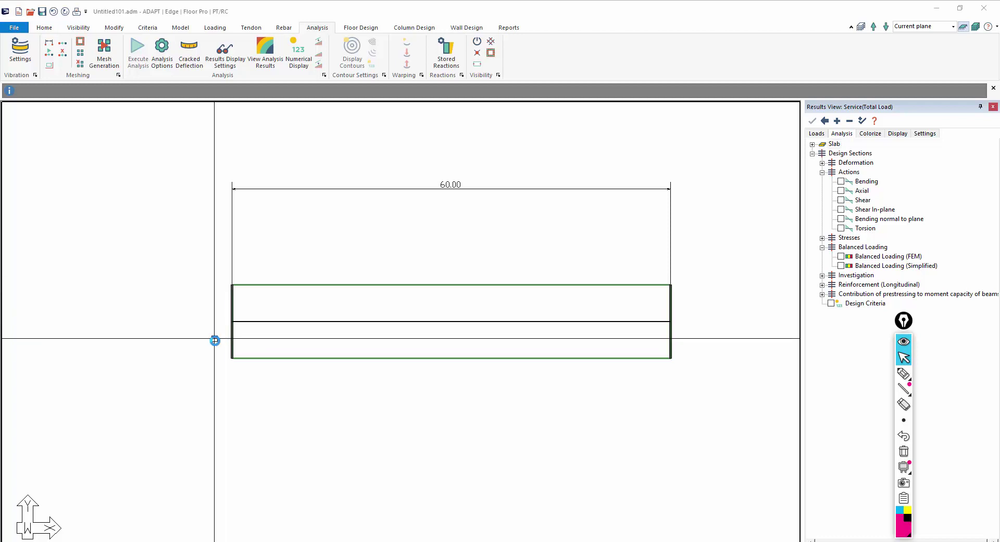
Review the type, translation and rotation fixity of the line support at the slab's left end.
{"action": "scroll", "coordinate": [214, 339], "scroll_direction": "up", "scroll_amount": 2}
{"action": "scroll", "coordinate": [236, 319], "scroll_direction": "up", "scroll_amount": 3}
{"action": "double_click", "coordinate": [238, 293]}
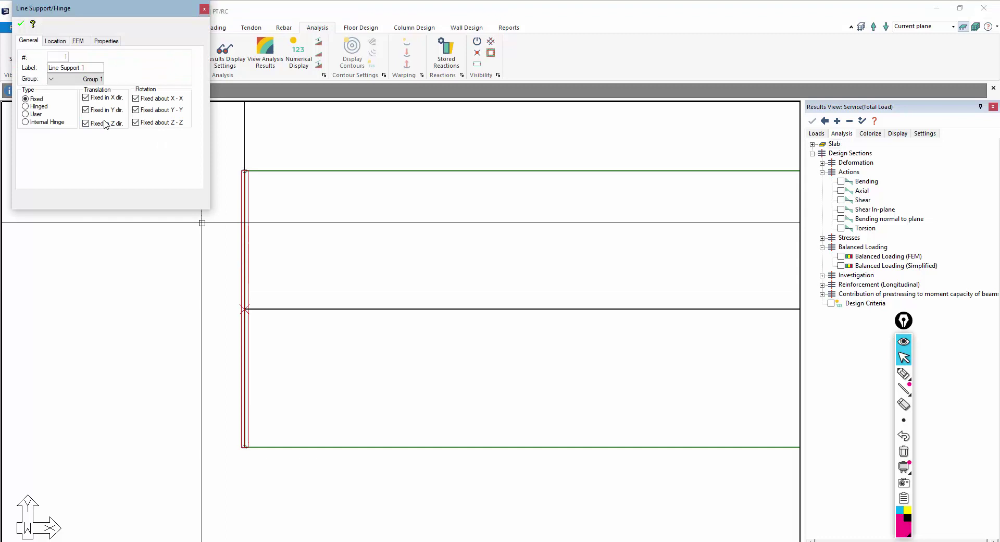
{"action": "key", "text": "Escape"}
Review the type, translation and rotation fixity of the line support at the slab's right end.
{"action": "middle_click_drag", "start_coordinate": [134, 289], "coordinate": [568, 289]}
{"action": "scroll", "coordinate": [568, 289], "scroll_direction": "up", "scroll_amount": 1}
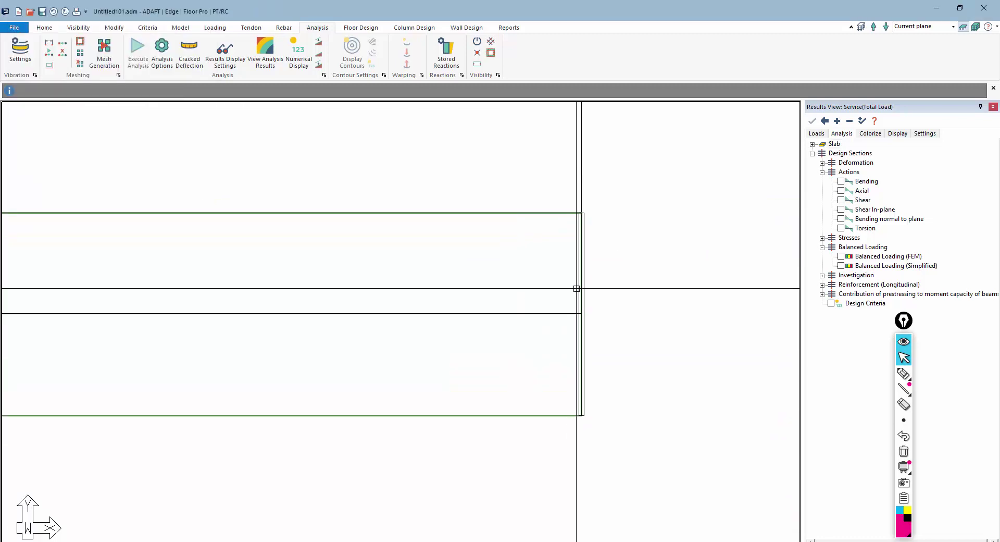
{"action": "double_click", "coordinate": [579, 287]}
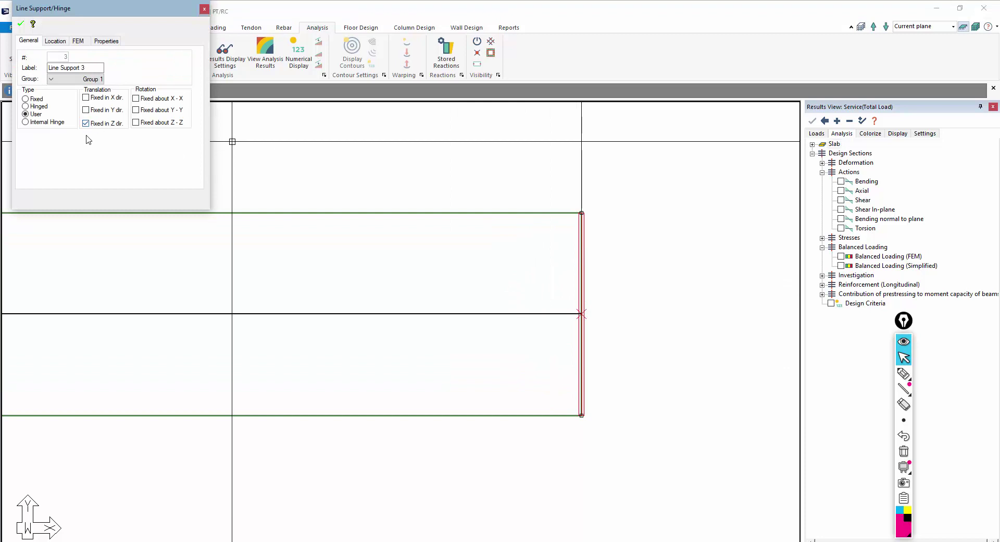
{"action": "scroll", "coordinate": [609, 305], "scroll_direction": "down", "scroll_amount": 2}
{"action": "scroll", "coordinate": [658, 379], "scroll_direction": "down", "scroll_amount": 1}
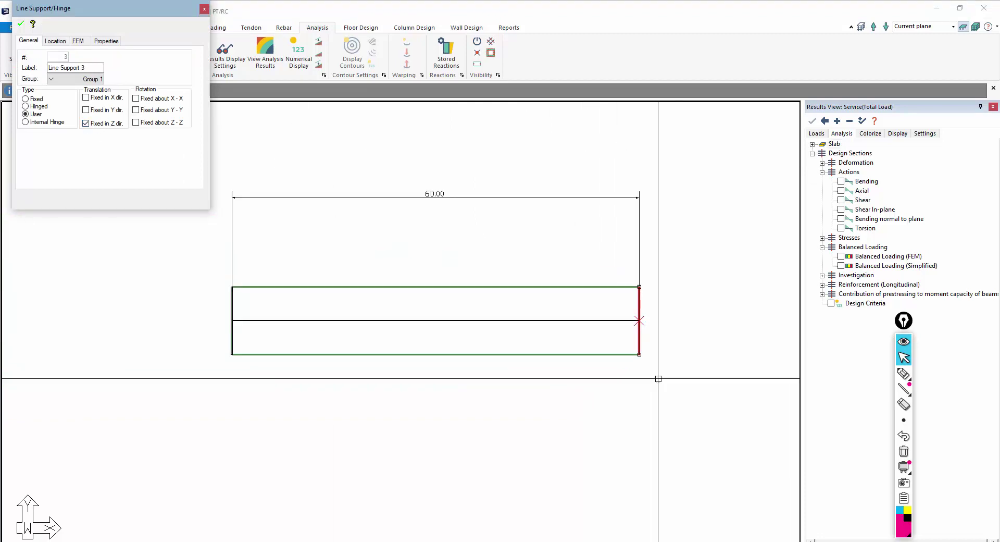
{"action": "key", "text": "Escape"}
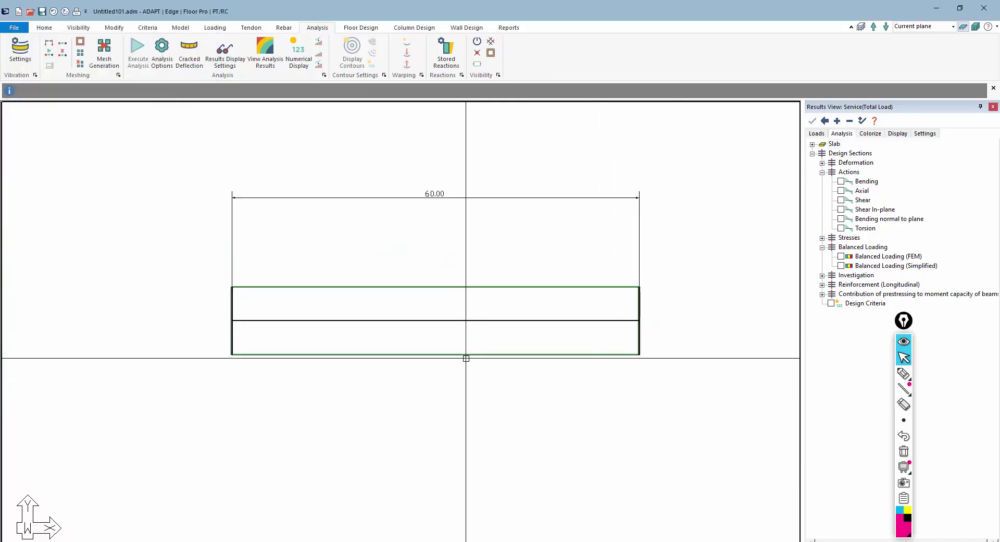
Inspect the slab region's material and thickness in its general properties.
{"action": "double_click", "coordinate": [433, 319]}
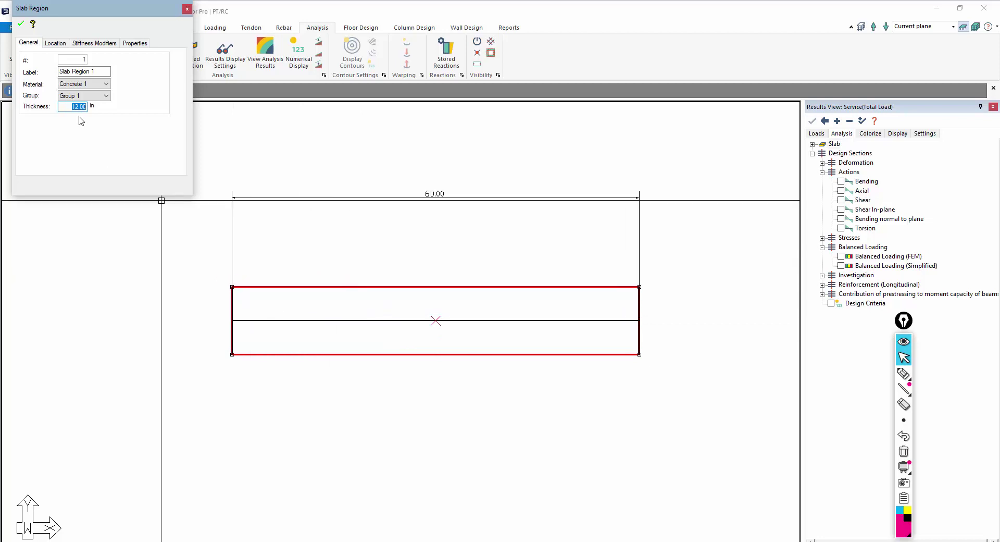
{"action": "key", "text": "Escape"}
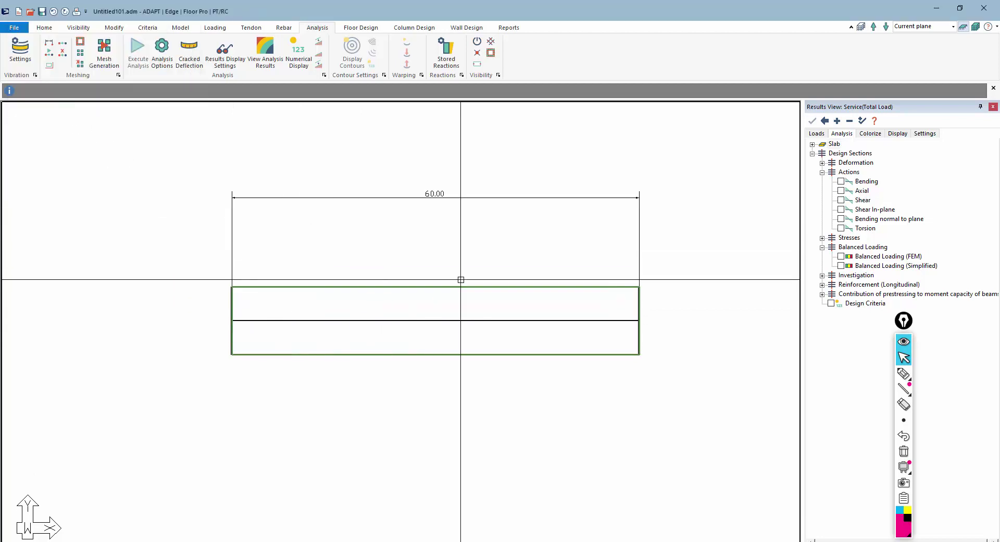
{"action": "scroll", "coordinate": [502, 269], "scroll_direction": "down", "scroll_amount": 1}
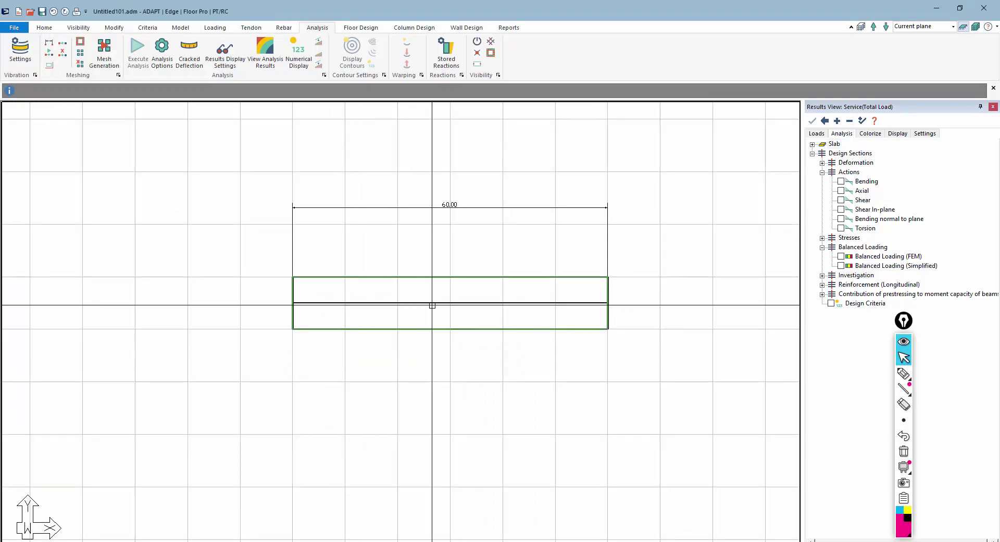
Mark the slab's width as 10 with a freehand dimension annotation and clear the drawing.
{"action": "left_click", "coordinate": [904, 373]}
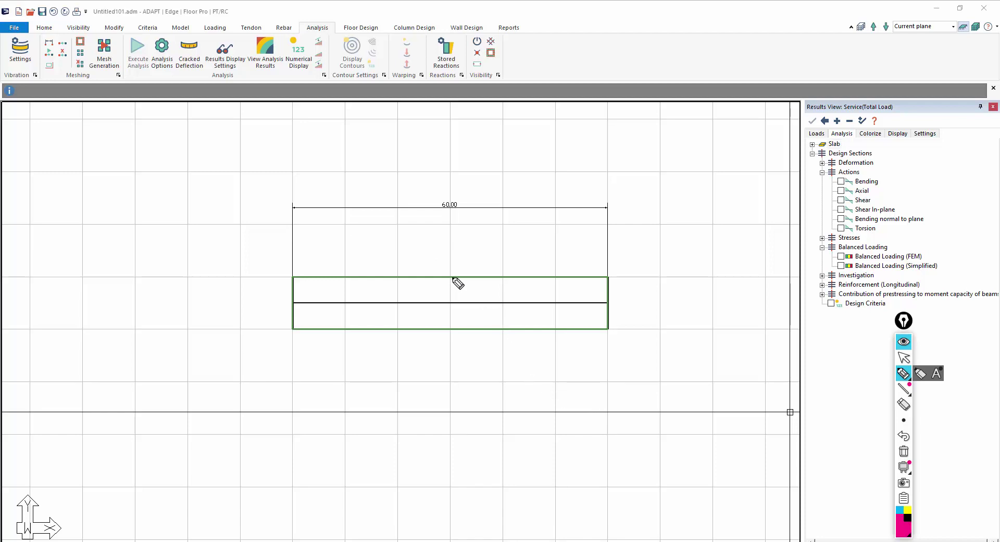
{"action": "mouse_move", "coordinate": [452, 275]}
{"action": "left_mouse_down"}
{"action": "mouse_move", "coordinate": [449, 320]}
{"action": "mouse_move", "coordinate": [449, 280]}
{"action": "mouse_move", "coordinate": [463, 301]}
{"action": "mouse_move", "coordinate": [476, 298]}
{"action": "left_mouse_up"}
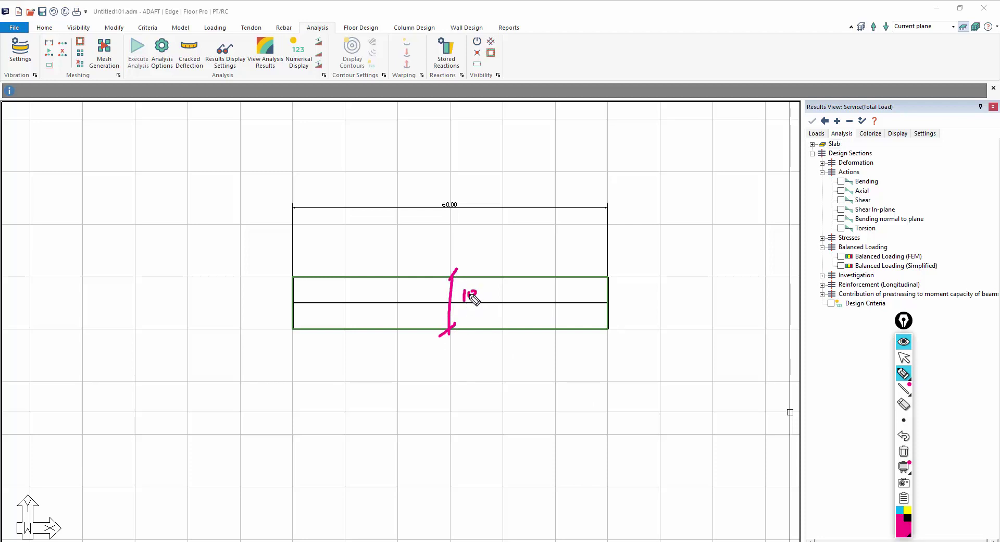
{"action": "left_click", "coordinate": [903, 451]}
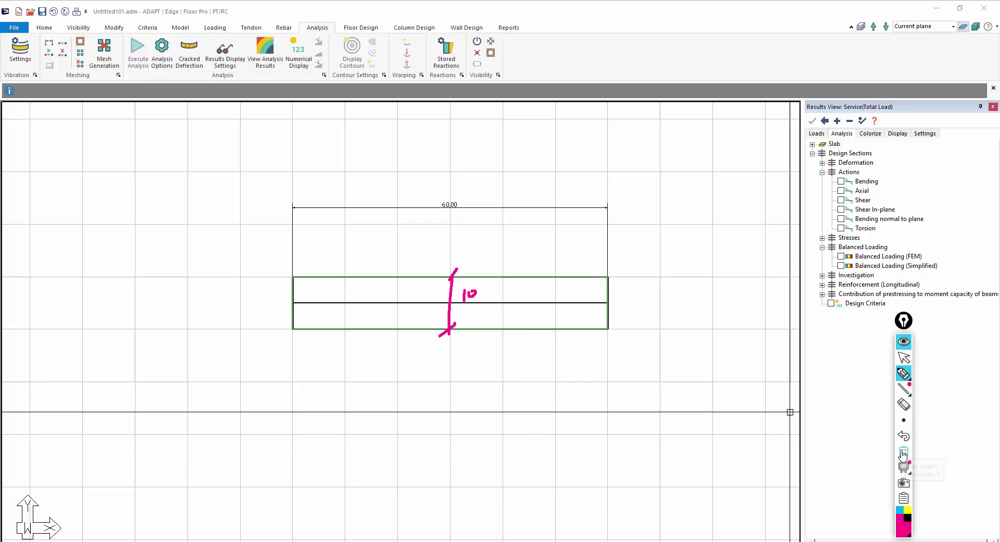
{"action": "left_click", "coordinate": [903, 357]}
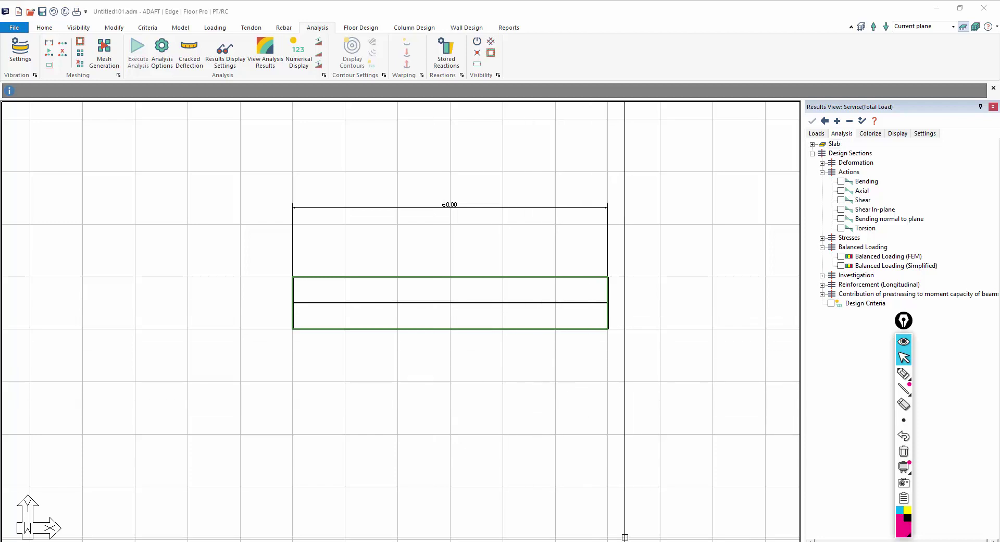
Generate the finite element mesh for the slab.
{"action": "left_click", "coordinate": [296, 5]}
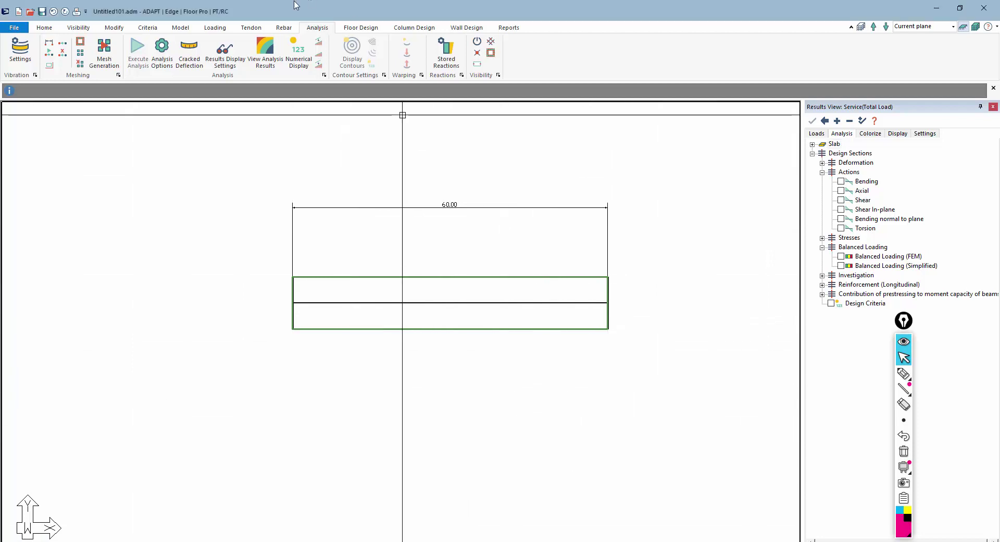
{"action": "left_click", "coordinate": [104, 52]}
{"action": "left_click", "coordinate": [547, 334]}
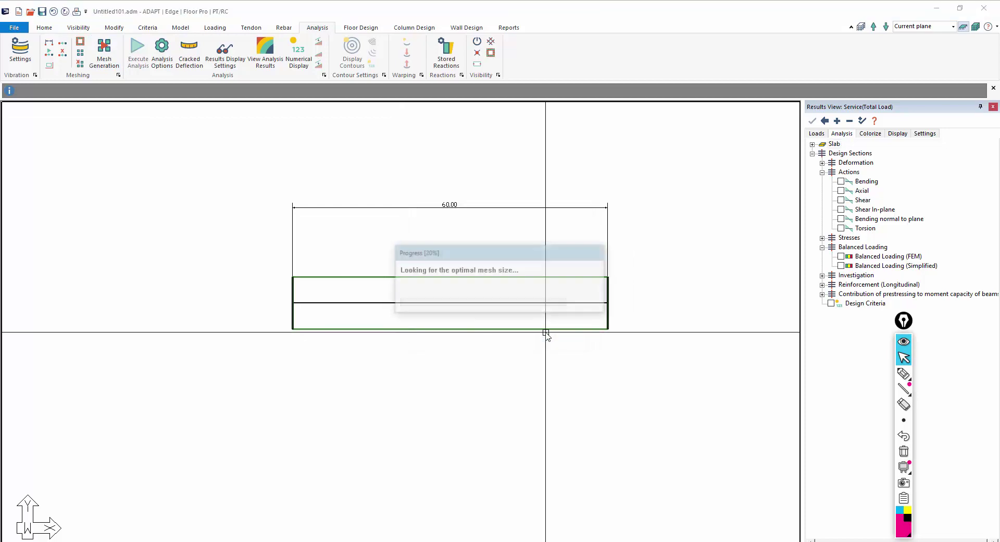
{"action": "scroll", "coordinate": [417, 276], "scroll_direction": "up", "scroll_amount": 1}
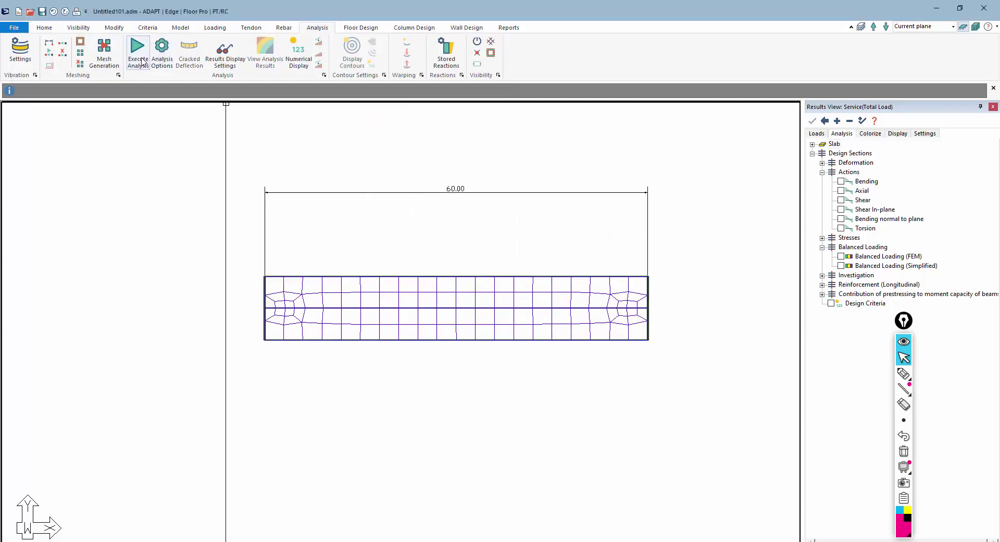
Analyze the slab for the Service(Total Load) combination with uncracked stiffness and save the solution.
{"action": "left_click", "coordinate": [162, 52]}
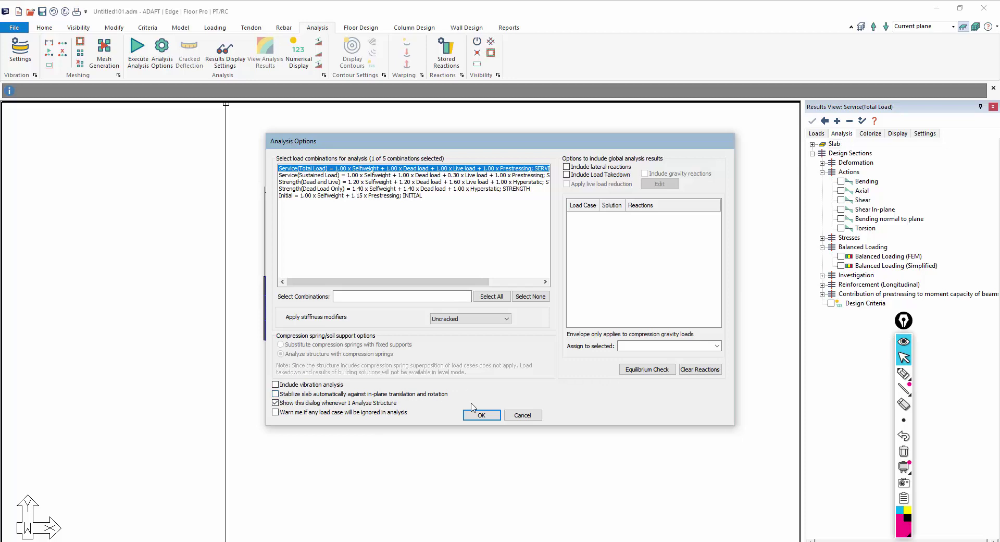
{"action": "left_click", "coordinate": [475, 413]}
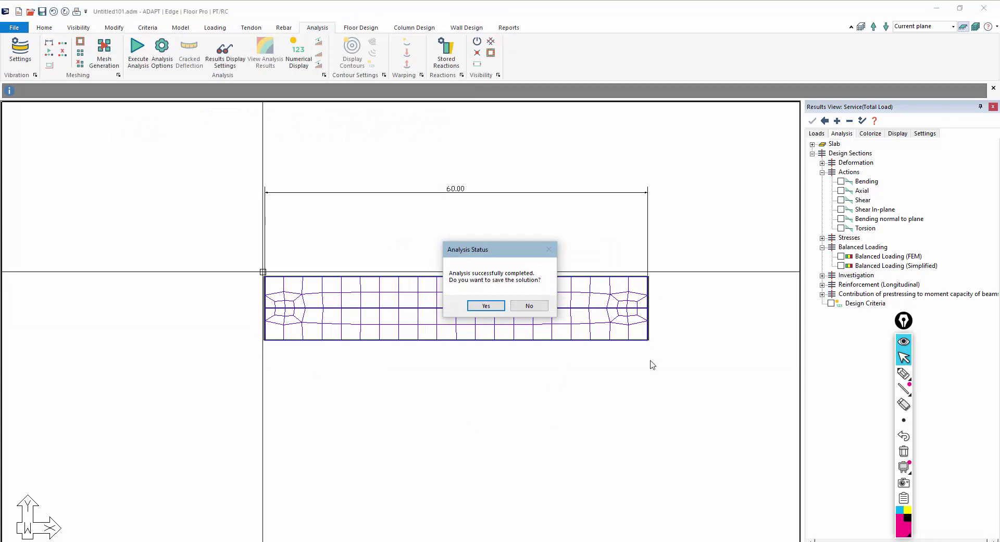
{"action": "left_click", "coordinate": [495, 306]}
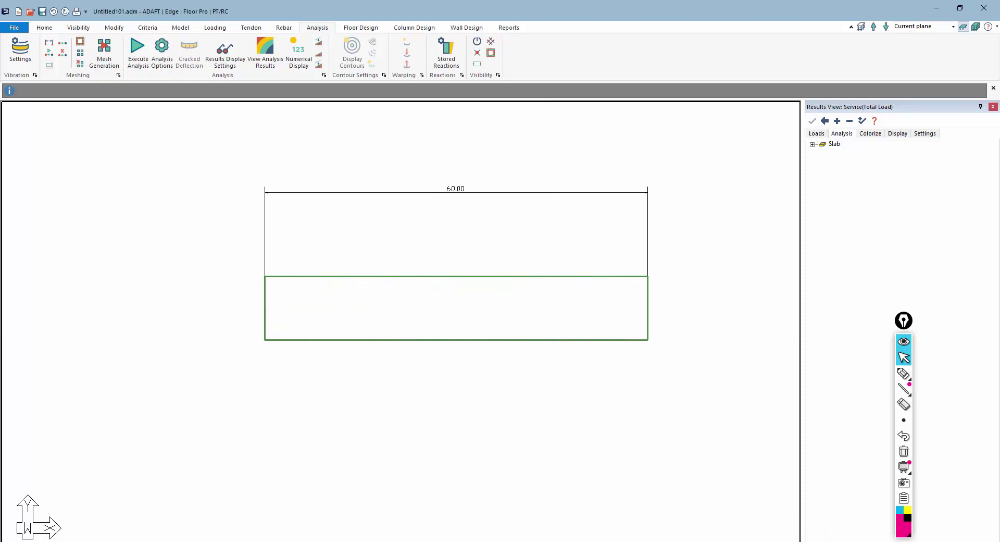
Generate and display the design sections along the slab's support line and run their design.
{"action": "left_click", "coordinate": [361, 27]}
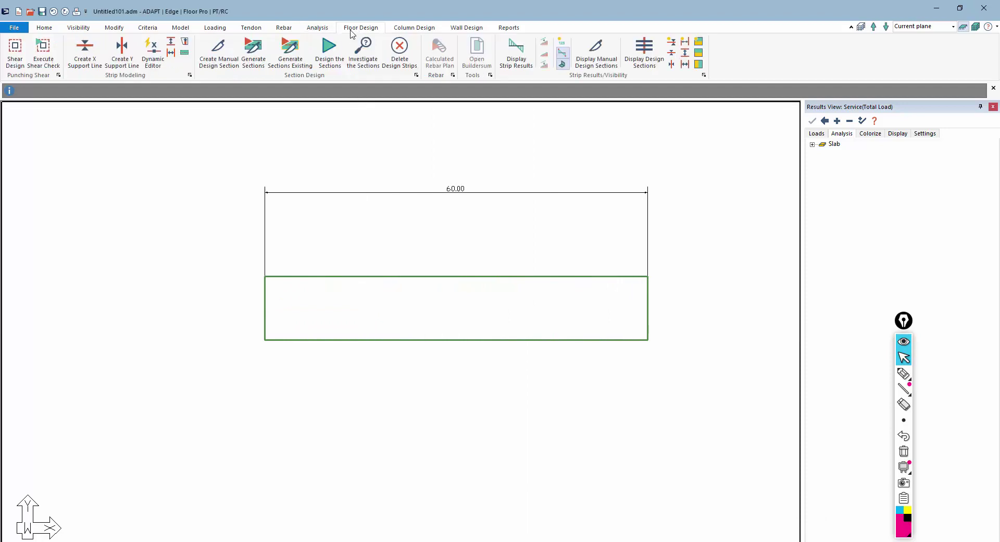
{"action": "left_click", "coordinate": [253, 61]}
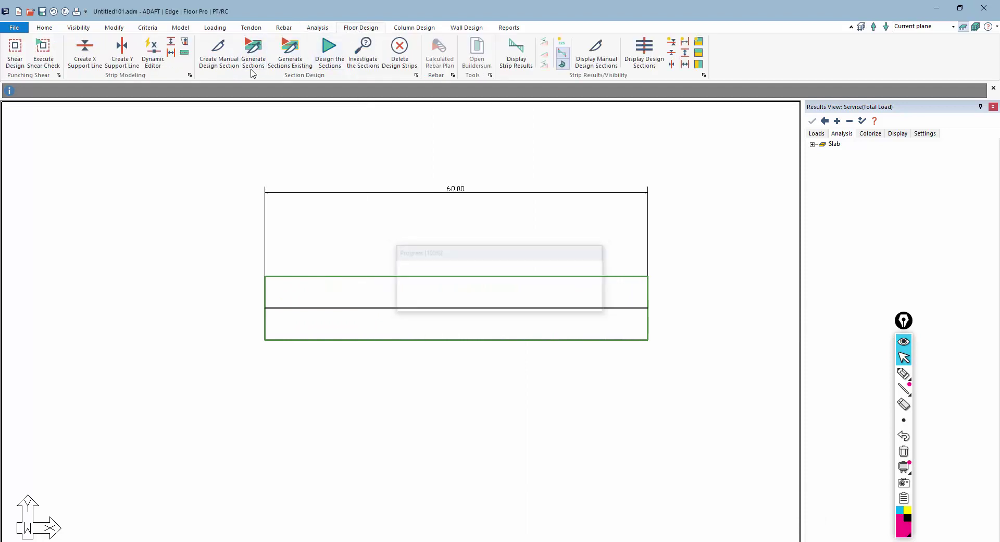
{"action": "left_click", "coordinate": [649, 57]}
{"action": "left_click", "coordinate": [329, 52]}
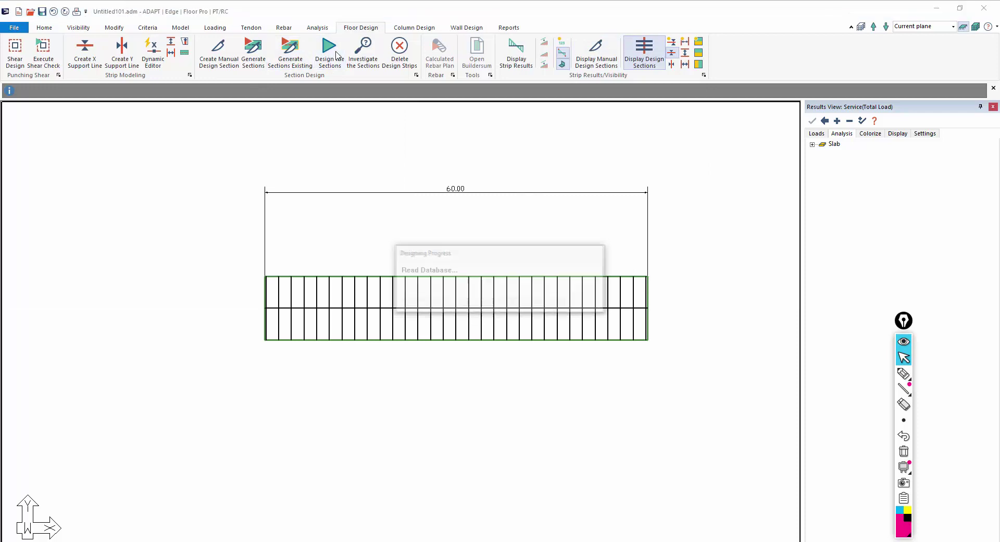
{"action": "left_click", "coordinate": [483, 305]}
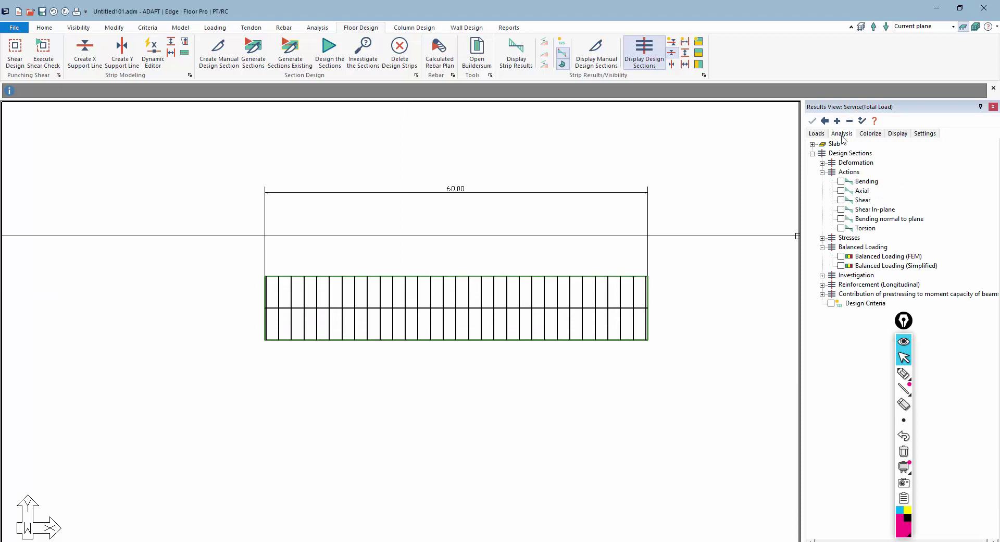
Compare the bending and shear diagrams of the design sections for Service(Total Load), returning to bending.
{"action": "left_click", "coordinate": [841, 181]}
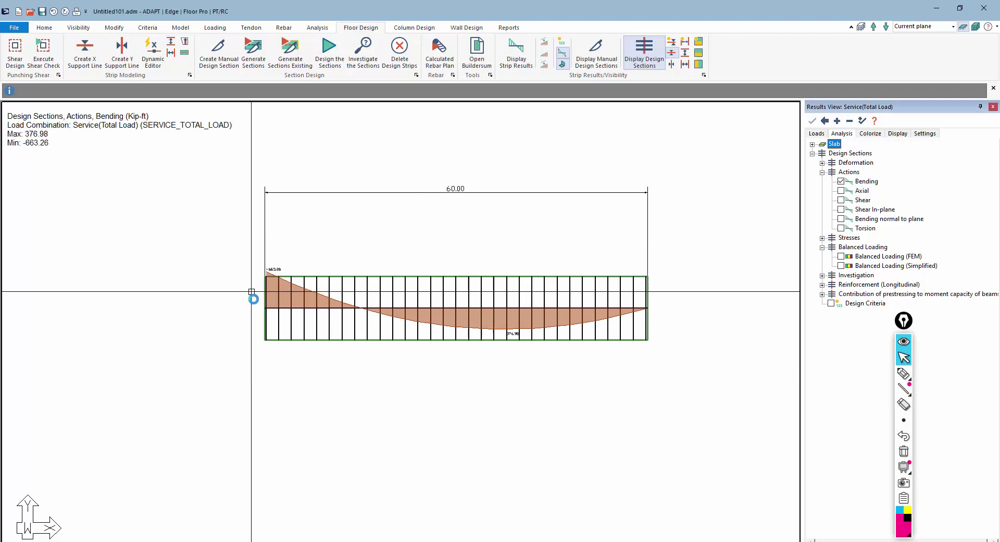
{"action": "scroll", "coordinate": [262, 281], "scroll_direction": "down", "scroll_amount": 1}
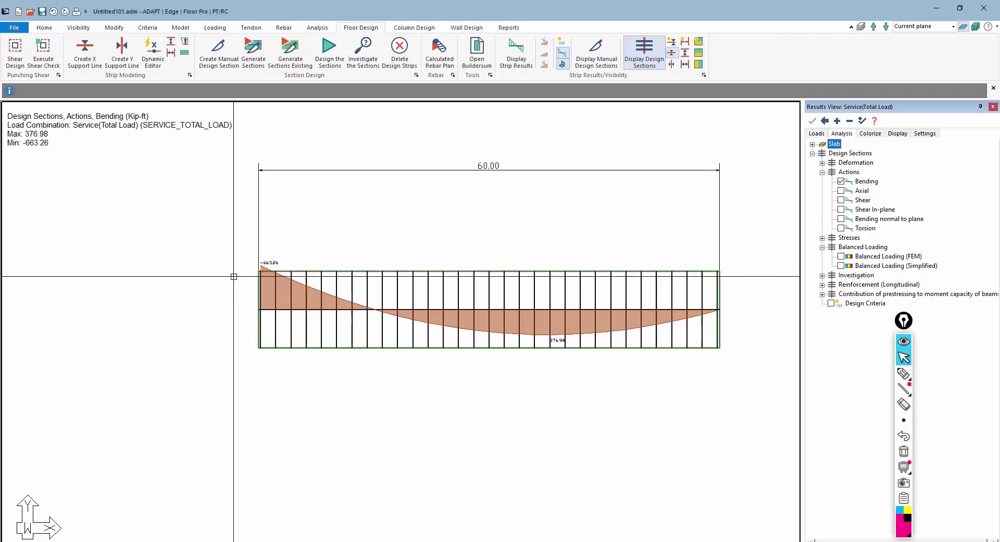
{"action": "left_click", "coordinate": [841, 200]}
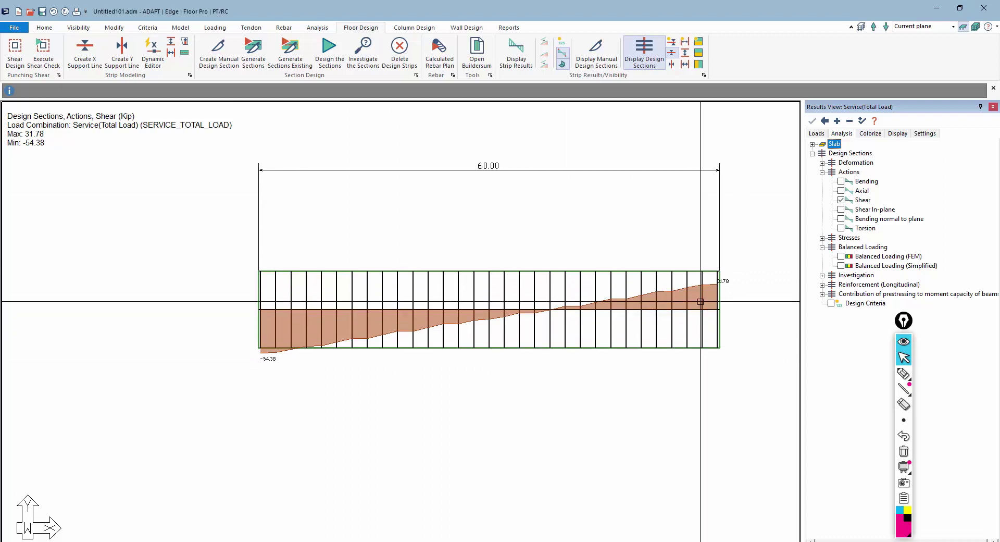
{"action": "left_click", "coordinate": [841, 181]}
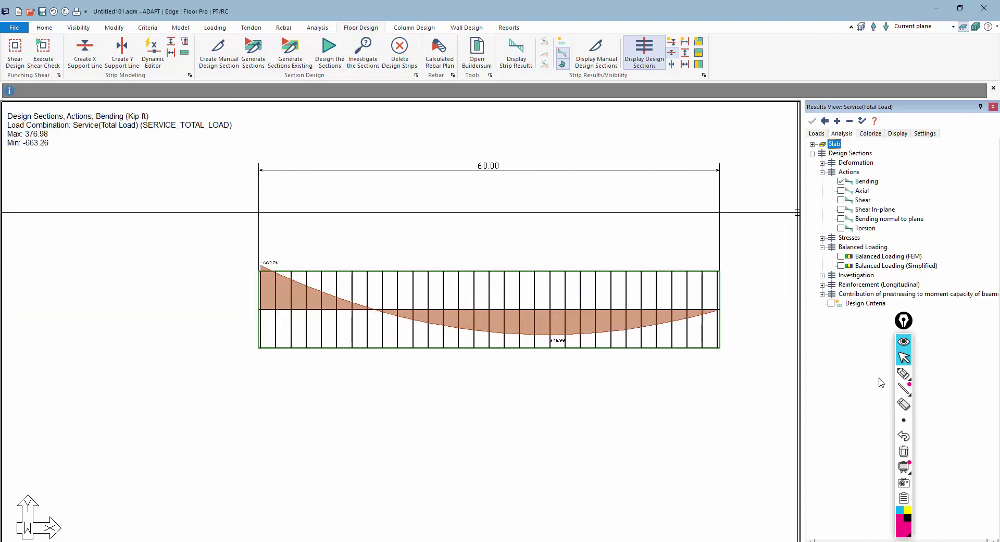
Annotate the bending diagram with a freehand cut line, two arrows and a shifted moment curve, and clear the drawing.
{"action": "left_click", "coordinate": [903, 374]}
{"action": "left_click_drag", "start_coordinate": [550, 272], "coordinate": [549, 353]}
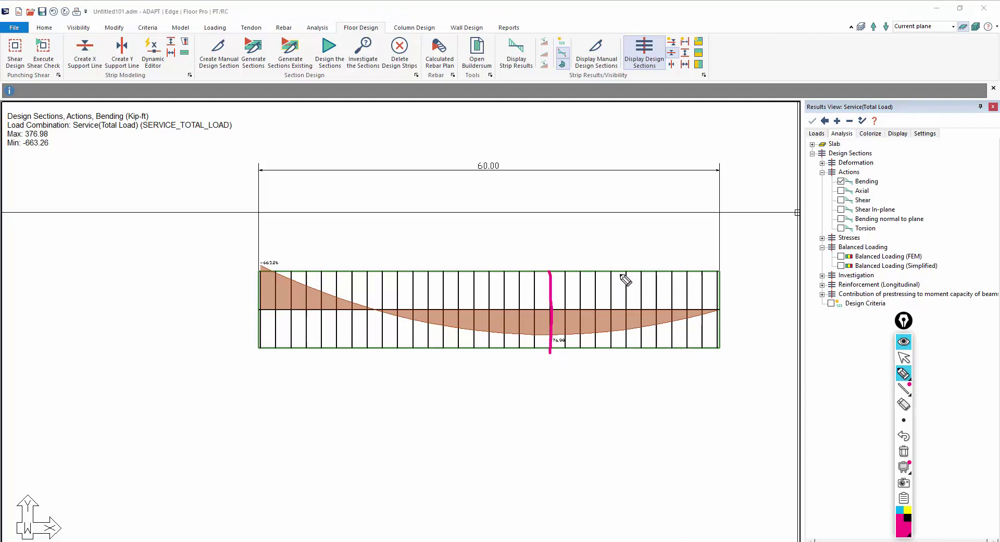
{"action": "mouse_move", "coordinate": [555, 259]}
{"action": "left_mouse_down"}
{"action": "mouse_move", "coordinate": [549, 276]}
{"action": "mouse_move", "coordinate": [539, 260]}
{"action": "left_mouse_up"}
{"action": "mouse_move", "coordinate": [259, 271]}
{"action": "left_mouse_down"}
{"action": "mouse_move", "coordinate": [289, 271]}
{"action": "mouse_move", "coordinate": [271, 262]}
{"action": "mouse_move", "coordinate": [259, 270]}
{"action": "mouse_move", "coordinate": [271, 263]}
{"action": "mouse_move", "coordinate": [259, 216]}
{"action": "mouse_move", "coordinate": [458, 298]}
{"action": "mouse_move", "coordinate": [541, 317]}
{"action": "mouse_move", "coordinate": [724, 311]}
{"action": "left_mouse_up"}
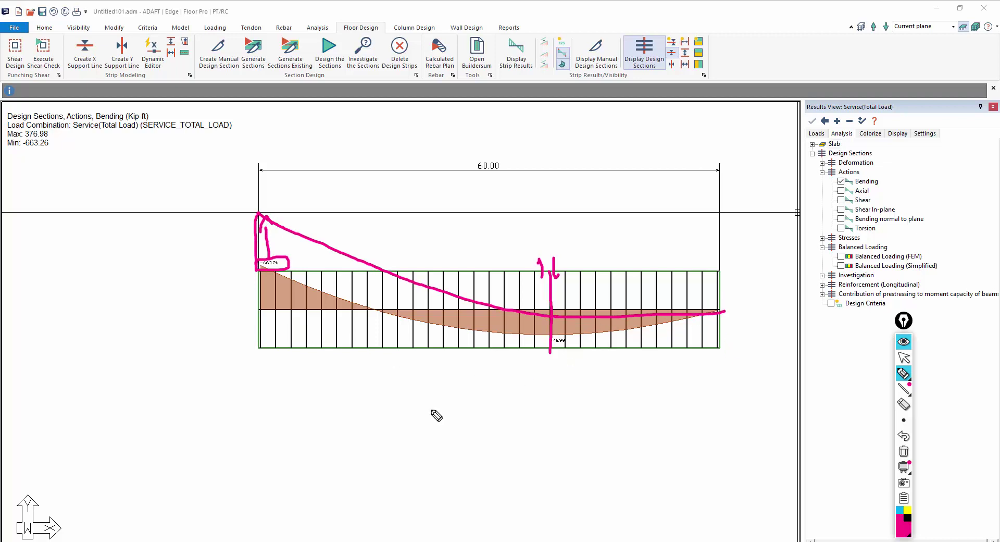
{"action": "left_click", "coordinate": [904, 451]}
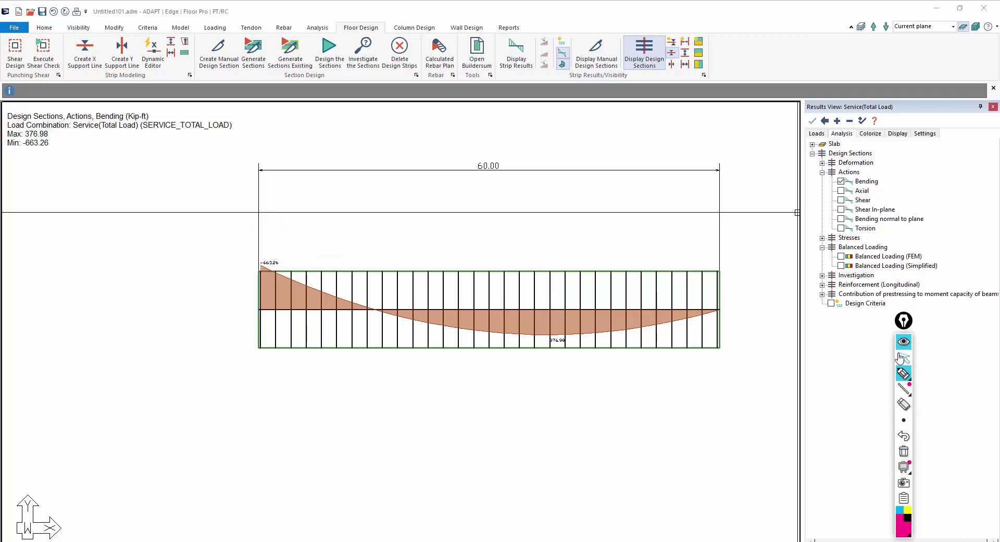
{"action": "left_click", "coordinate": [903, 357]}
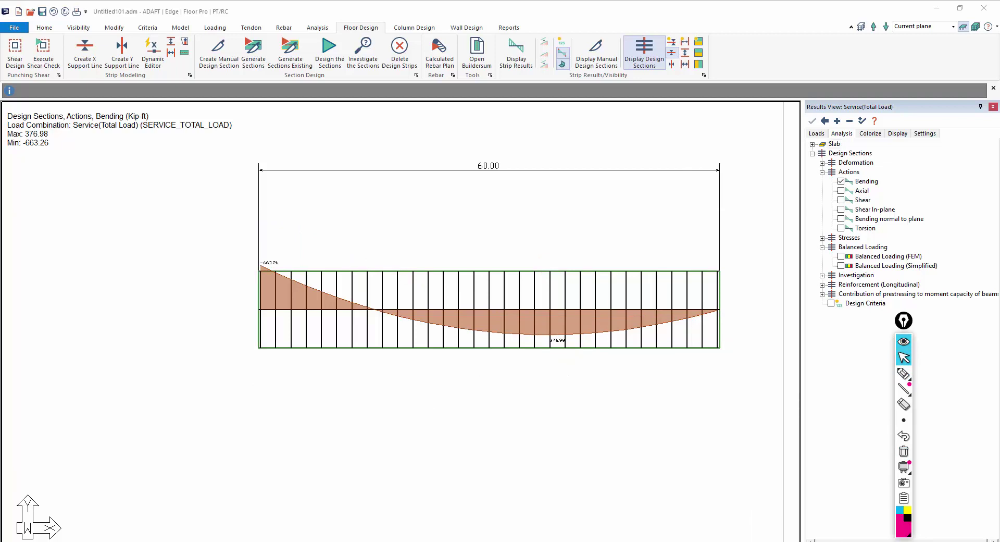
Draw a line hinge across the full width of the slab, 40 ft from its left end.
{"action": "left_click", "coordinate": [783, 536]}
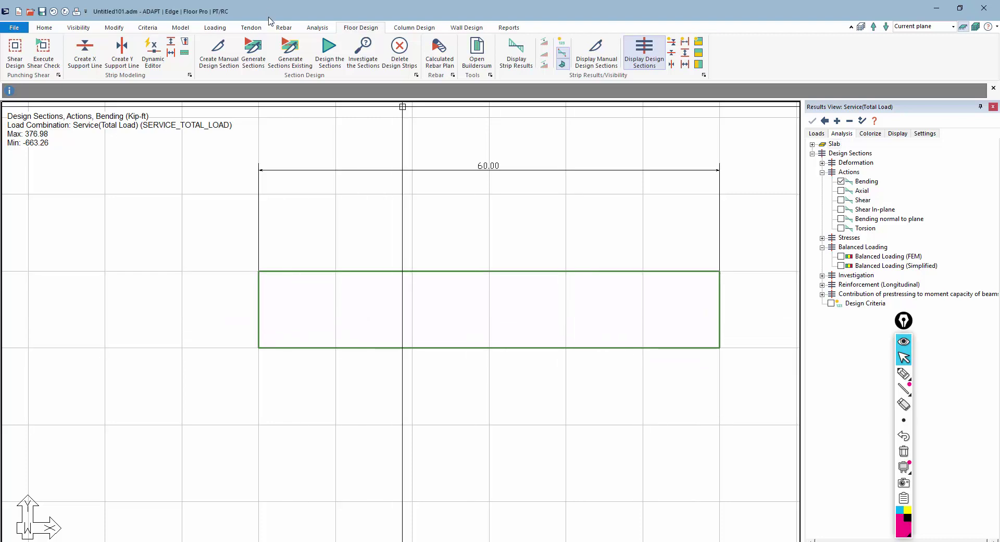
{"action": "left_click", "coordinate": [220, 32]}
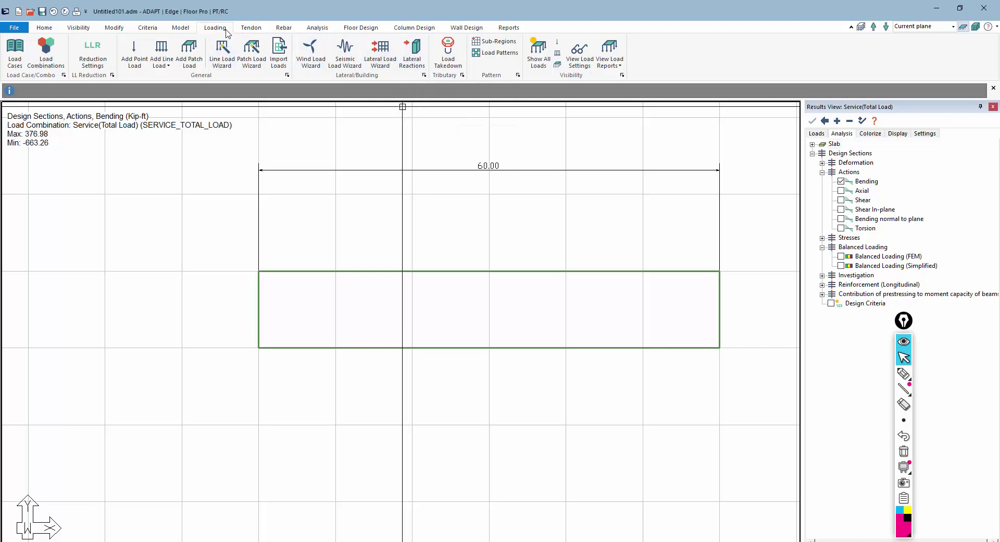
{"action": "left_click", "coordinate": [190, 29]}
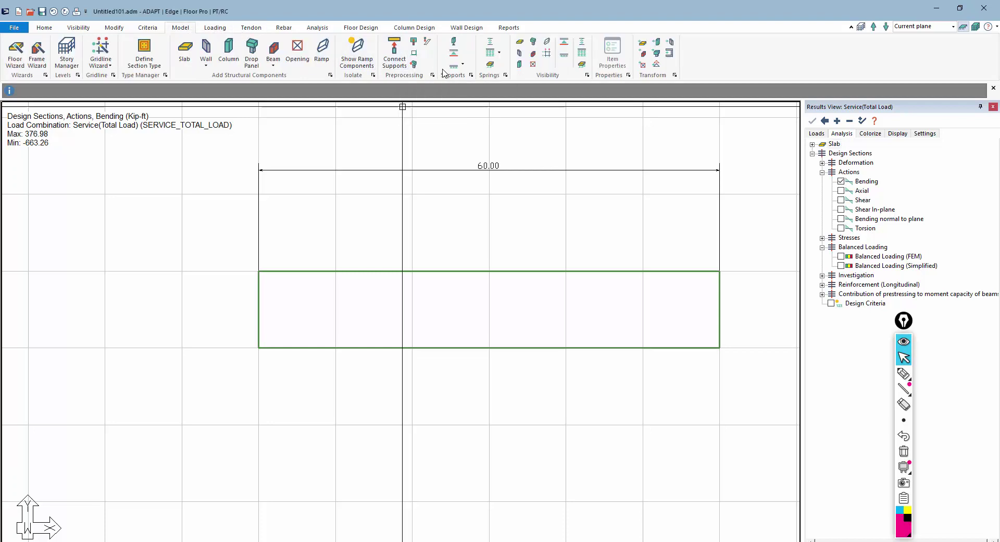
{"action": "left_click", "coordinate": [463, 66]}
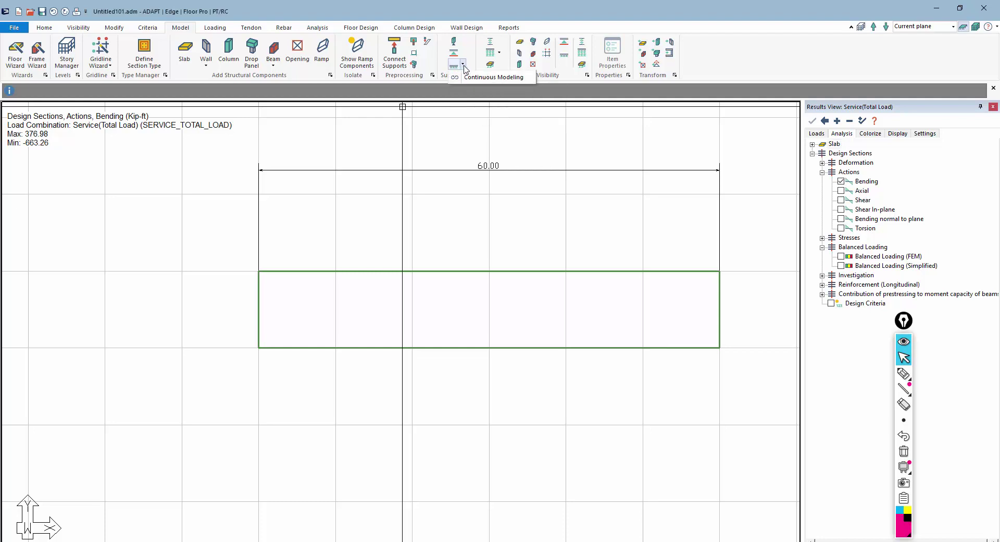
{"action": "left_click", "coordinate": [462, 67]}
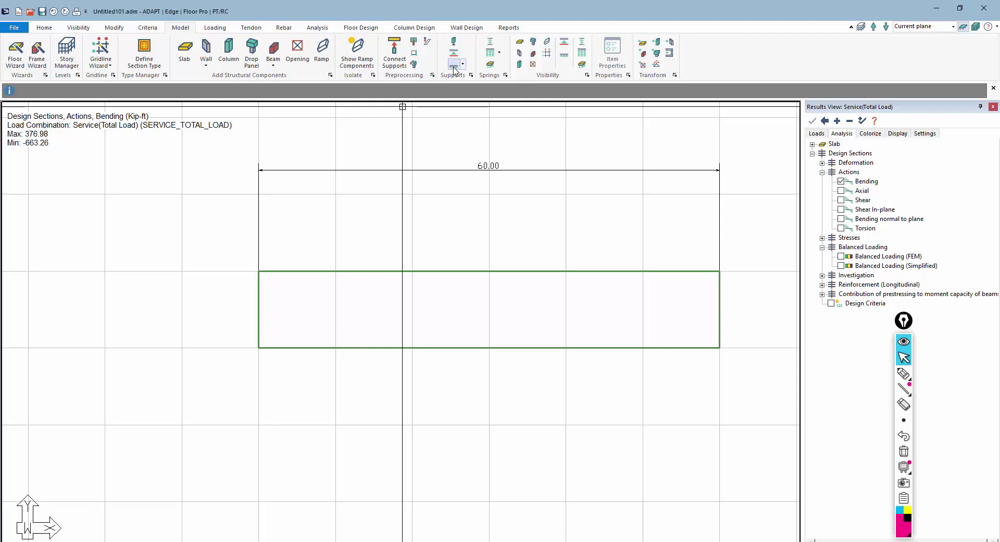
{"action": "left_click", "coordinate": [454, 67]}
{"action": "left_click", "coordinate": [565, 272]}
{"action": "left_click", "coordinate": [565, 348]}
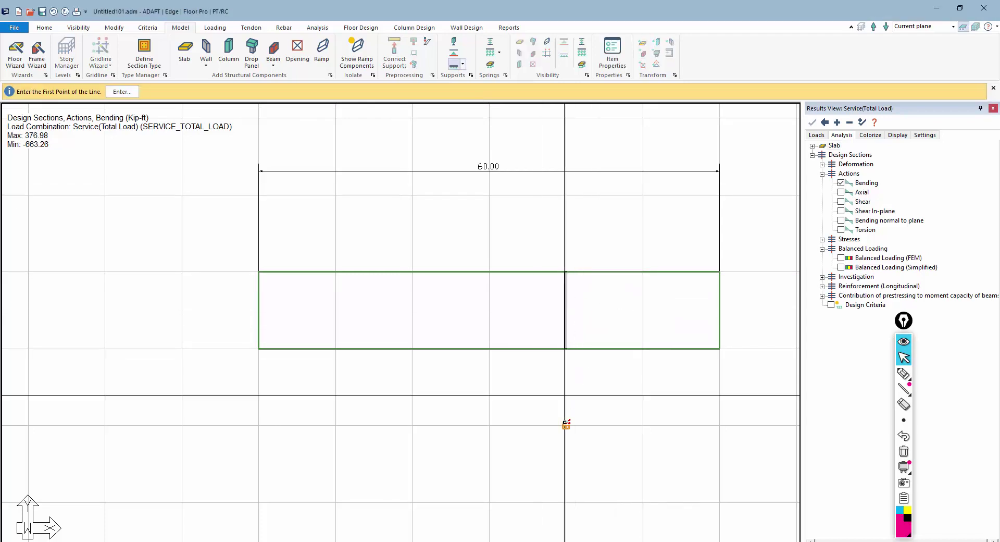
{"action": "key", "text": "Escape"}
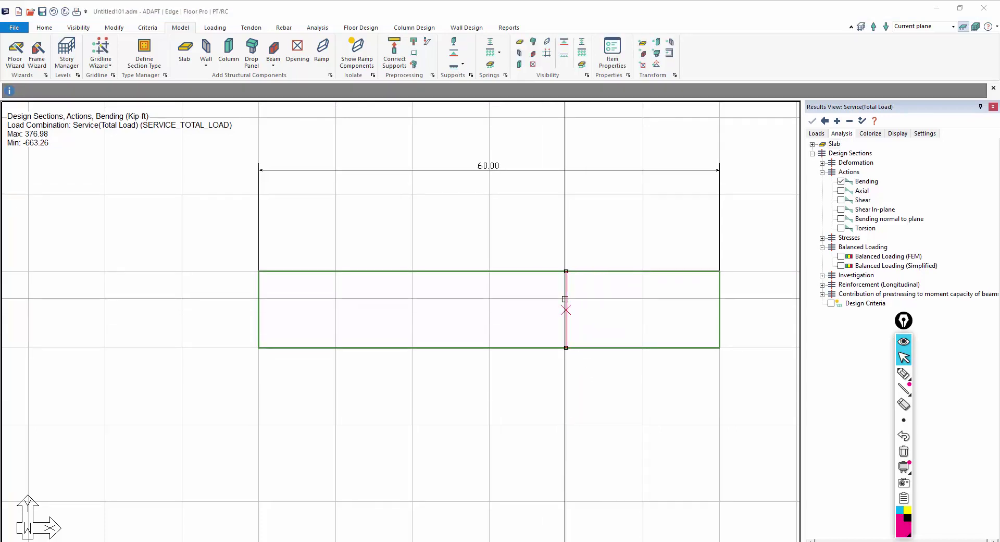
Review the new hinge's type, translation and rotation settings, and show the line supports at the slab ends.
{"action": "double_click", "coordinate": [566, 299]}
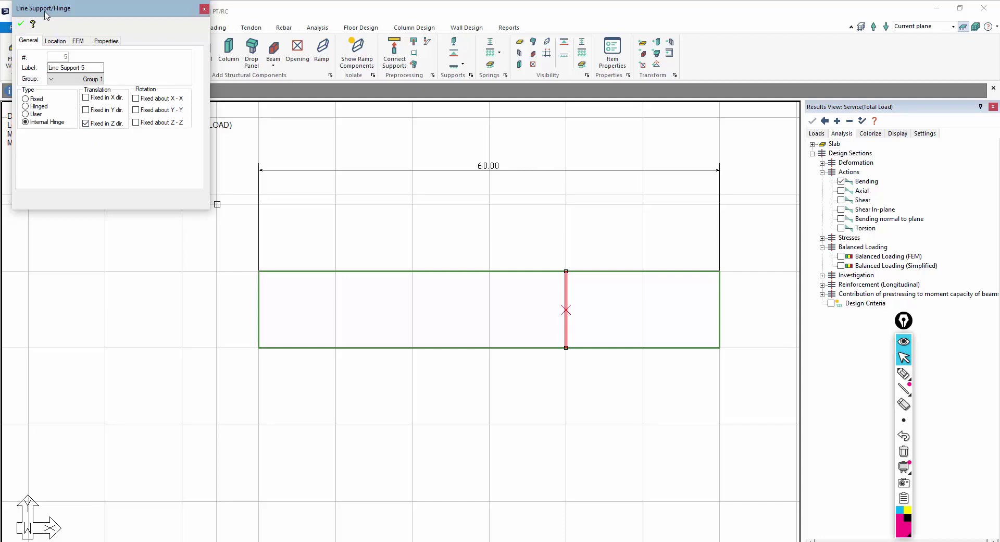
{"action": "left_click", "coordinate": [517, 216]}
{"action": "scroll", "coordinate": [573, 208], "scroll_direction": "down", "scroll_amount": 1}
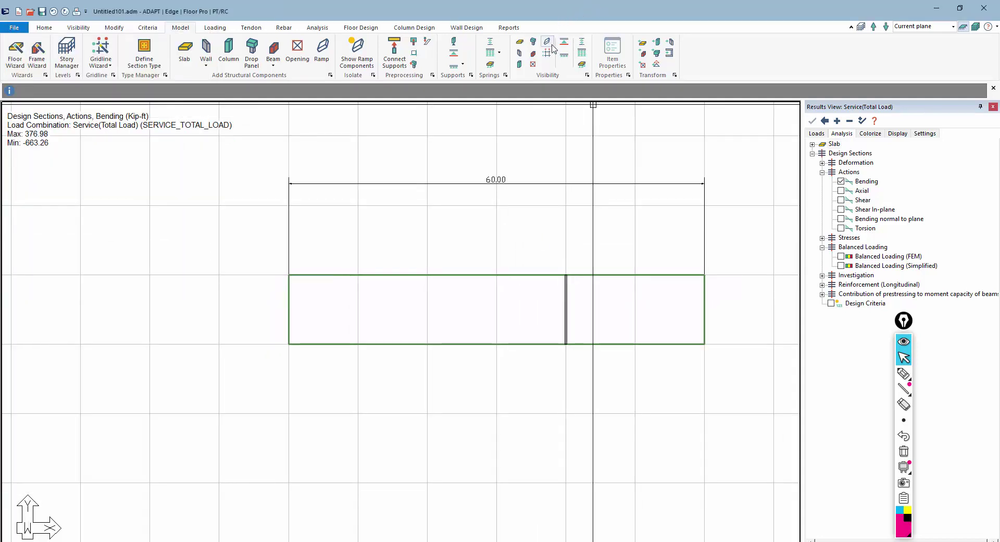
{"action": "left_click", "coordinate": [566, 51]}
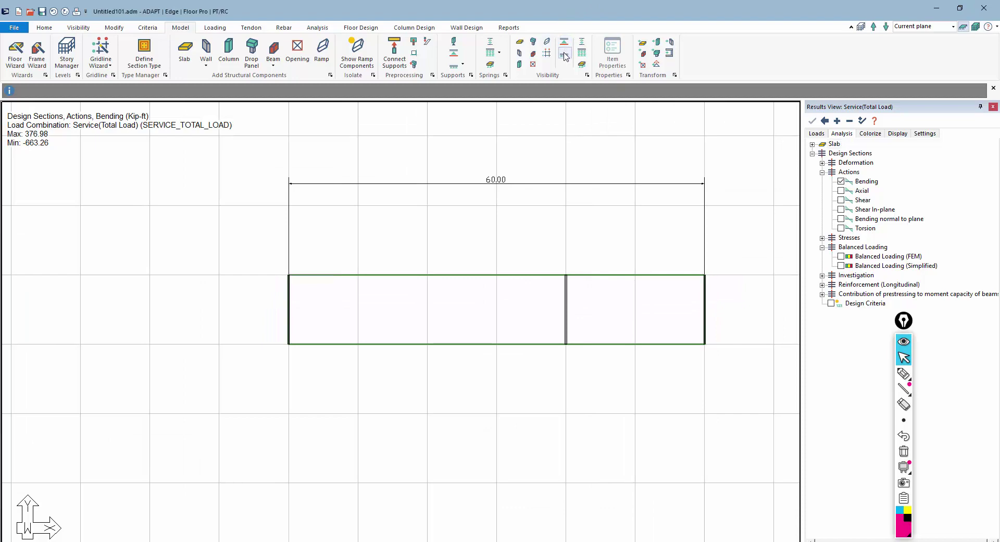
{"action": "scroll", "coordinate": [301, 309], "scroll_direction": "up", "scroll_amount": 2}
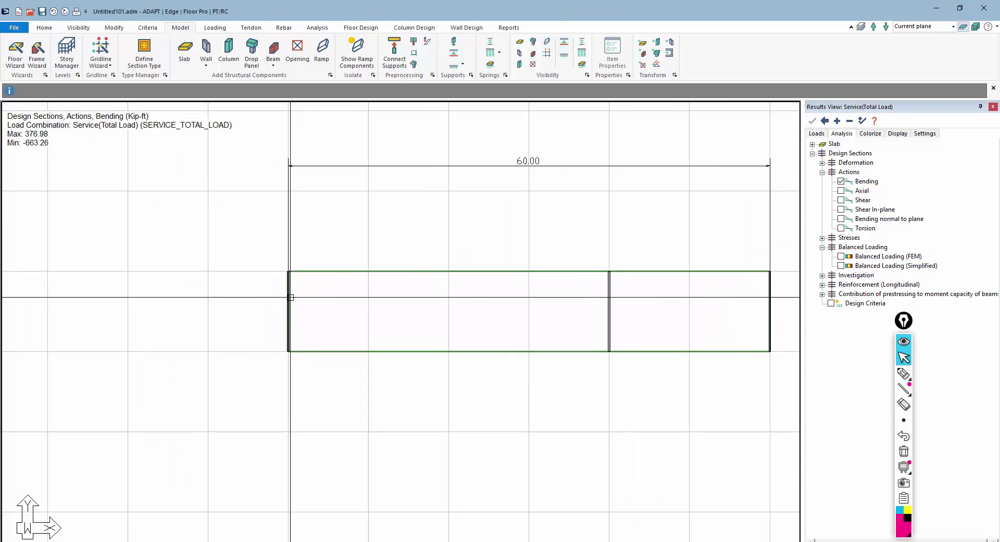
Label the end line supports LS and the line hinge LH with freehand annotations, and clear the drawing.
{"action": "left_click", "coordinate": [904, 373]}
{"action": "left_click_drag", "start_coordinate": [262, 248], "coordinate": [276, 259]}
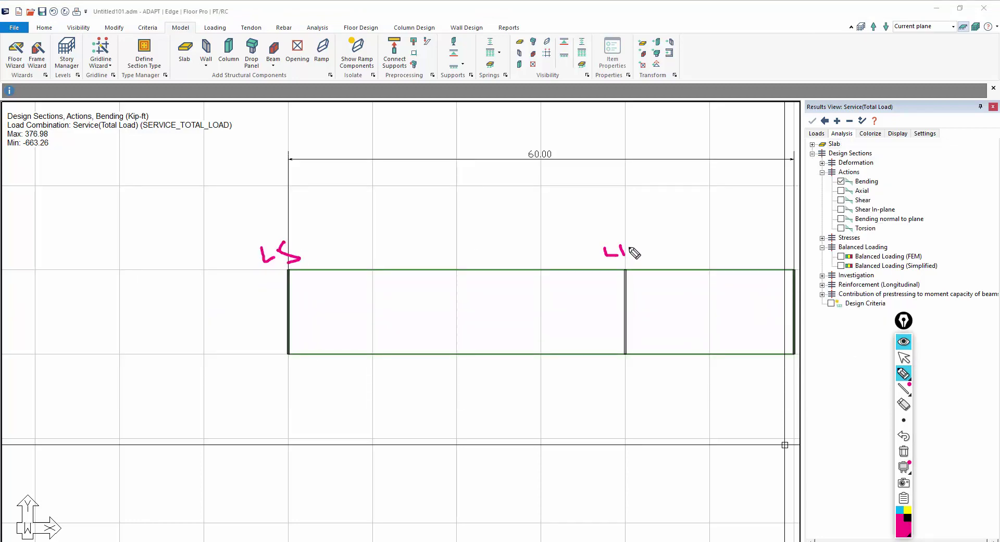
{"action": "left_click_drag", "start_coordinate": [620, 251], "coordinate": [647, 251]}
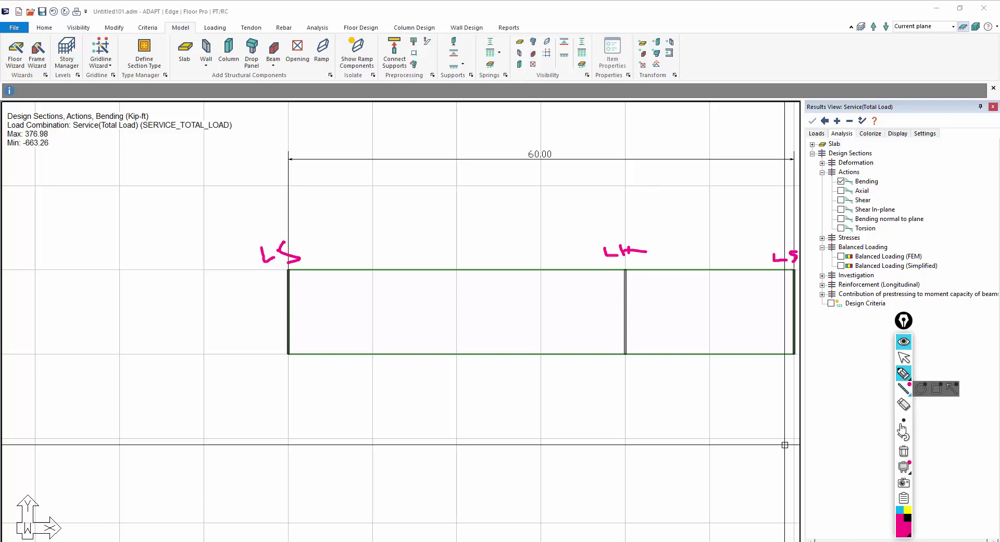
{"action": "left_click", "coordinate": [903, 451]}
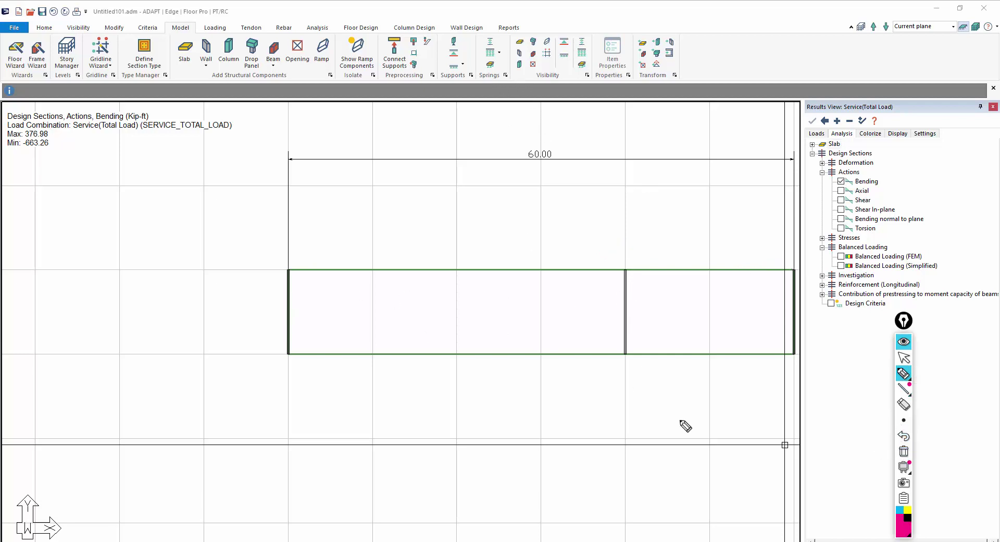
{"action": "left_click", "coordinate": [902, 358]}
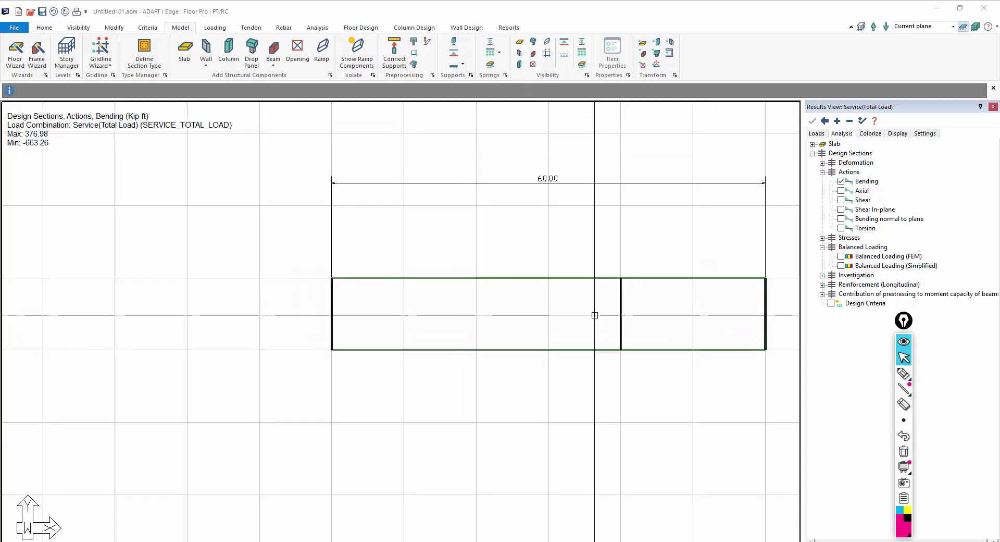
Mesh the slab with the Simplified method, a sparse 3 ft cell size and automatic node shifting within 1.5 ft.
{"action": "left_click", "coordinate": [318, 28]}
{"action": "left_click", "coordinate": [118, 54]}
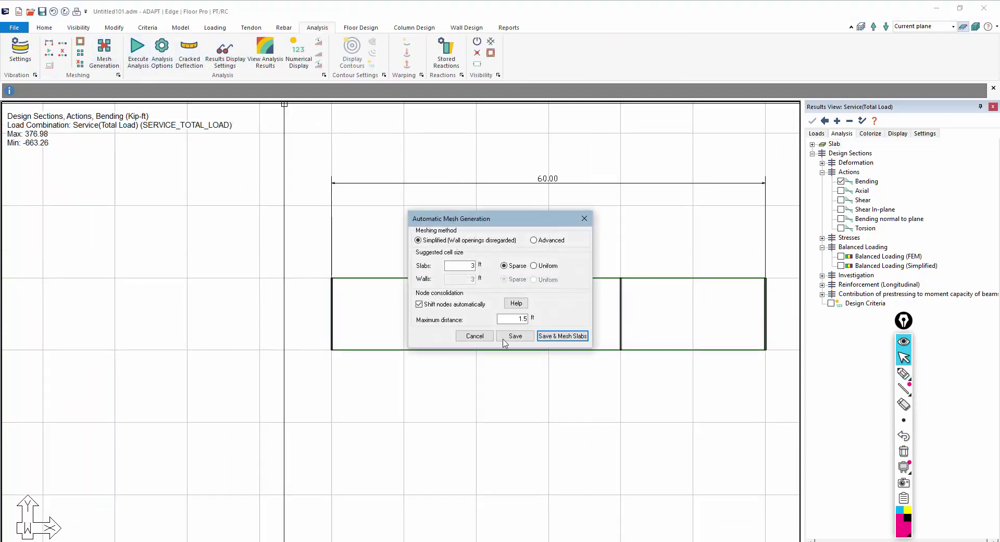
{"action": "left_click", "coordinate": [554, 339]}
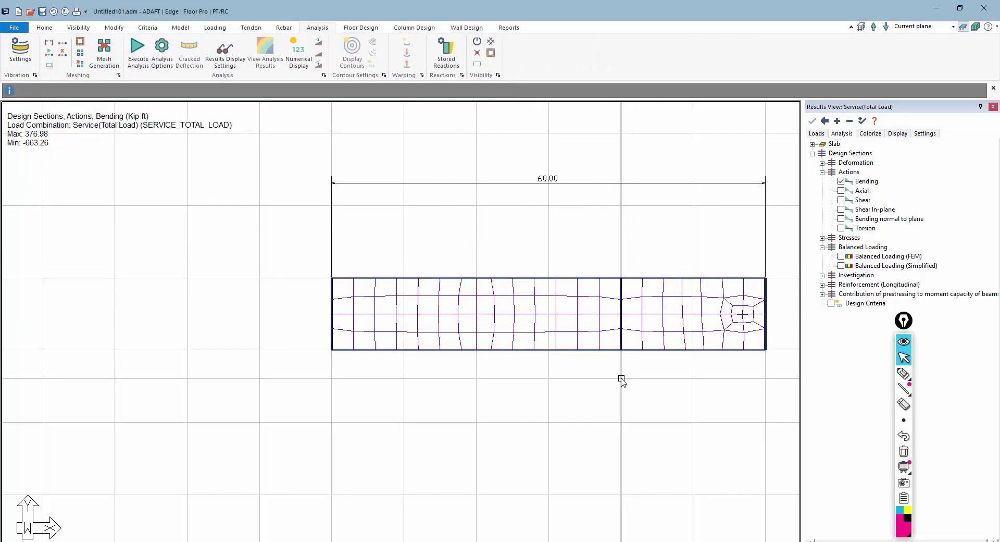
Analyze the remeshed slab and save the solution.
{"action": "scroll", "coordinate": [621, 381], "scroll_direction": "down", "scroll_amount": 2}
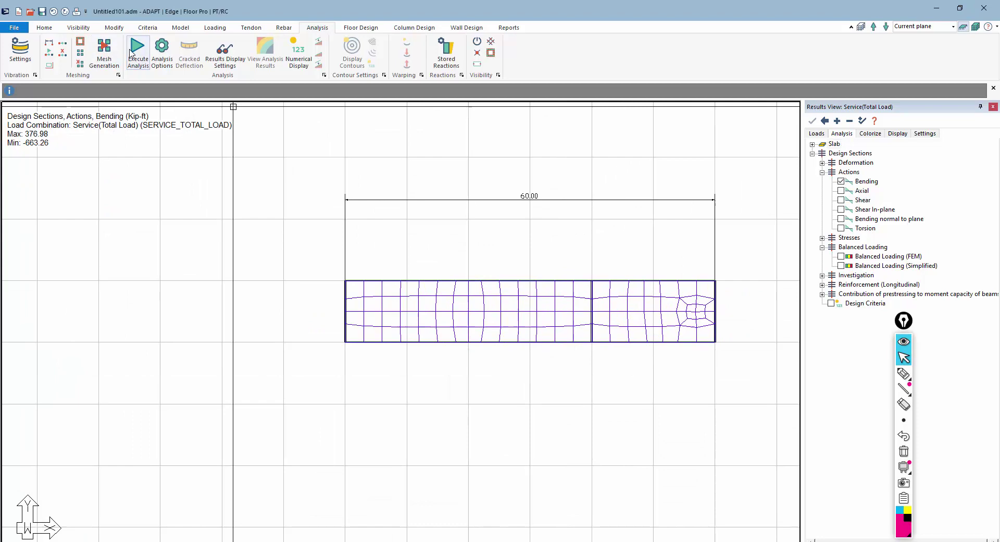
{"action": "left_click", "coordinate": [138, 52]}
{"action": "left_click", "coordinate": [481, 410]}
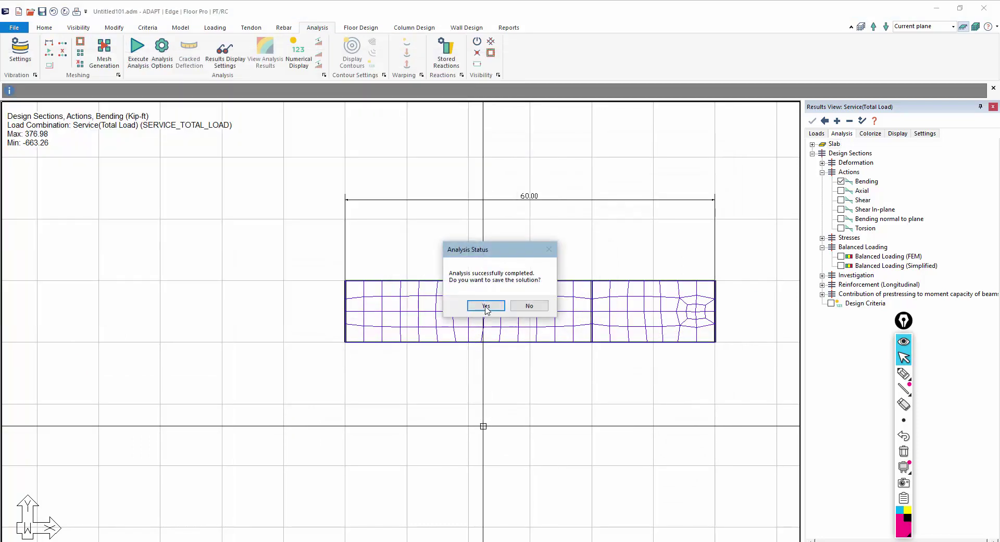
{"action": "left_click", "coordinate": [486, 306]}
Inspect the FEM translation and rotation releases on edges 1 and 2 of the shell element just left of the hinge.
{"action": "scroll", "coordinate": [592, 274], "scroll_direction": "up", "scroll_amount": 3}
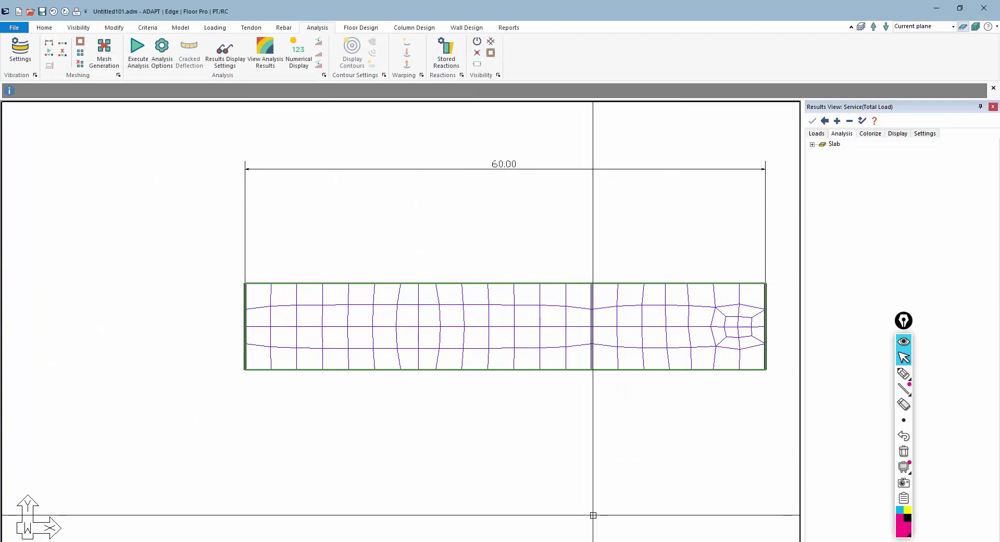
{"action": "scroll", "coordinate": [591, 315], "scroll_direction": "up", "scroll_amount": 2}
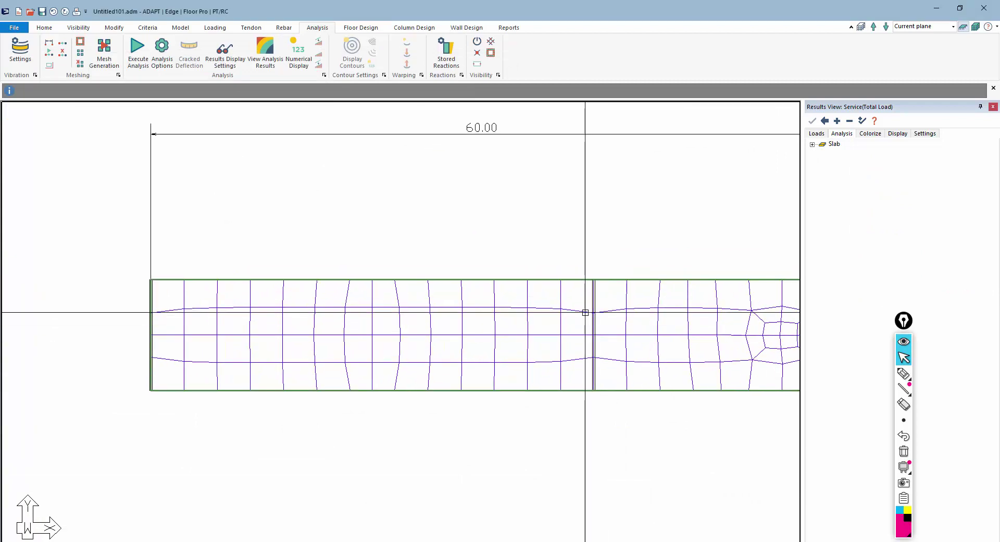
{"action": "scroll", "coordinate": [585, 312], "scroll_direction": "up", "scroll_amount": 1}
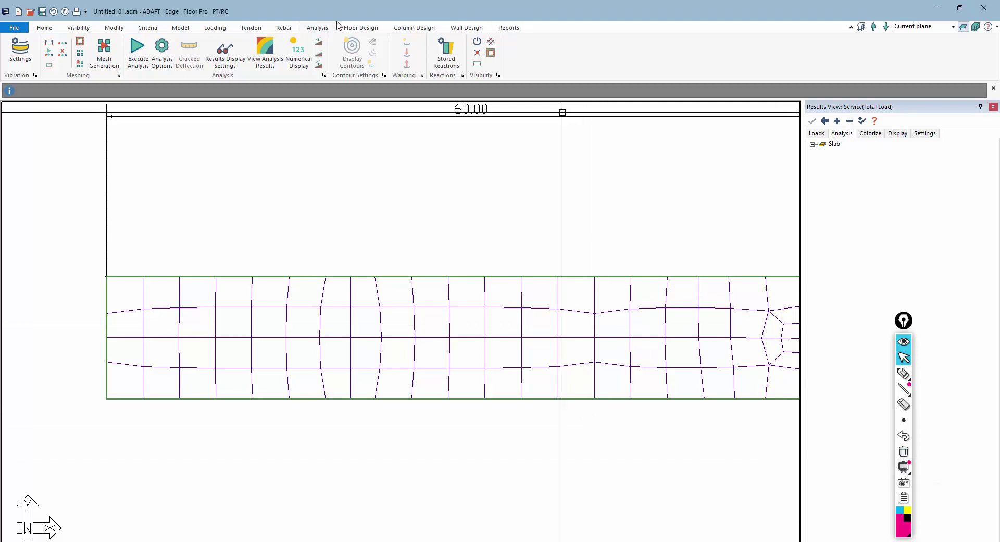
{"action": "left_click", "coordinate": [181, 28]}
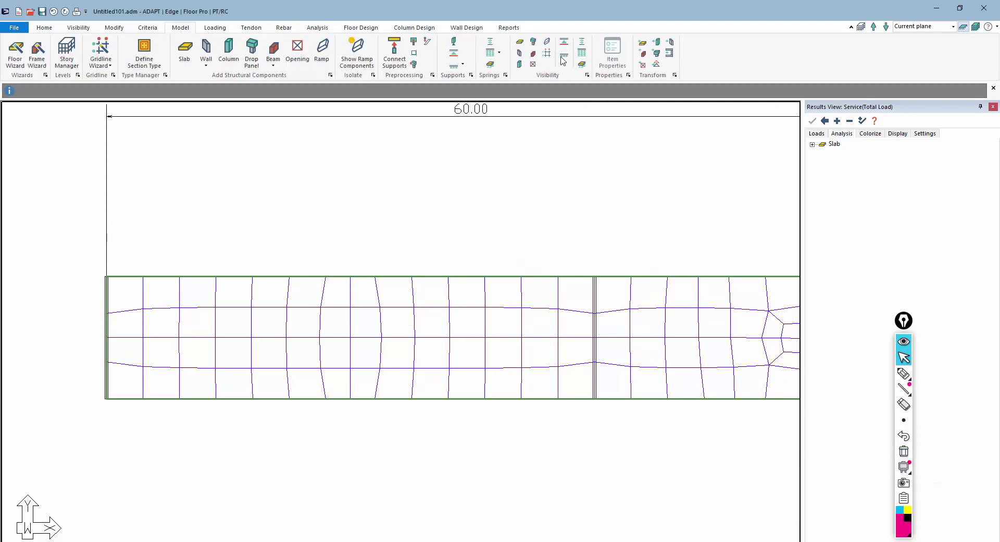
{"action": "scroll", "coordinate": [578, 321], "scroll_direction": "up", "scroll_amount": 3}
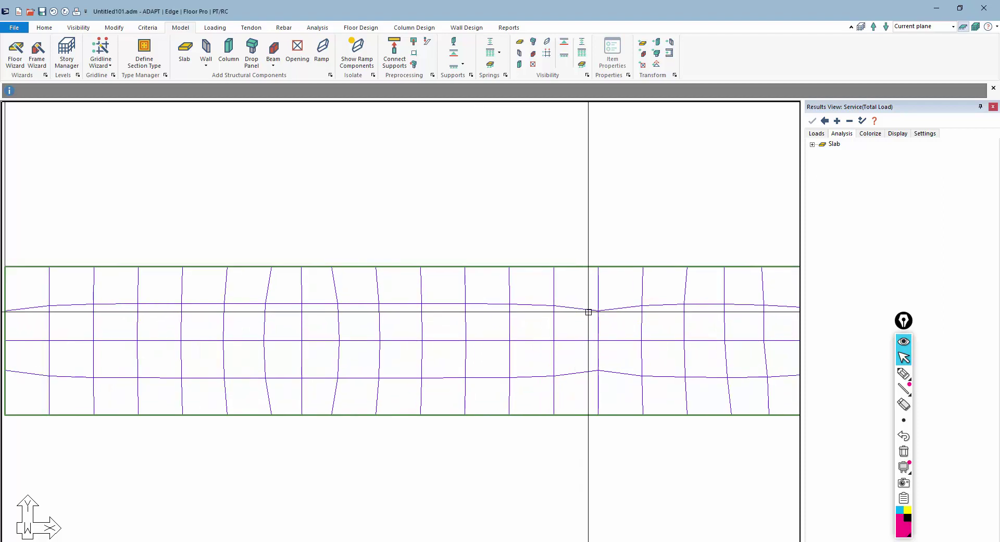
{"action": "double_click", "coordinate": [589, 310]}
{"action": "left_click", "coordinate": [87, 43]}
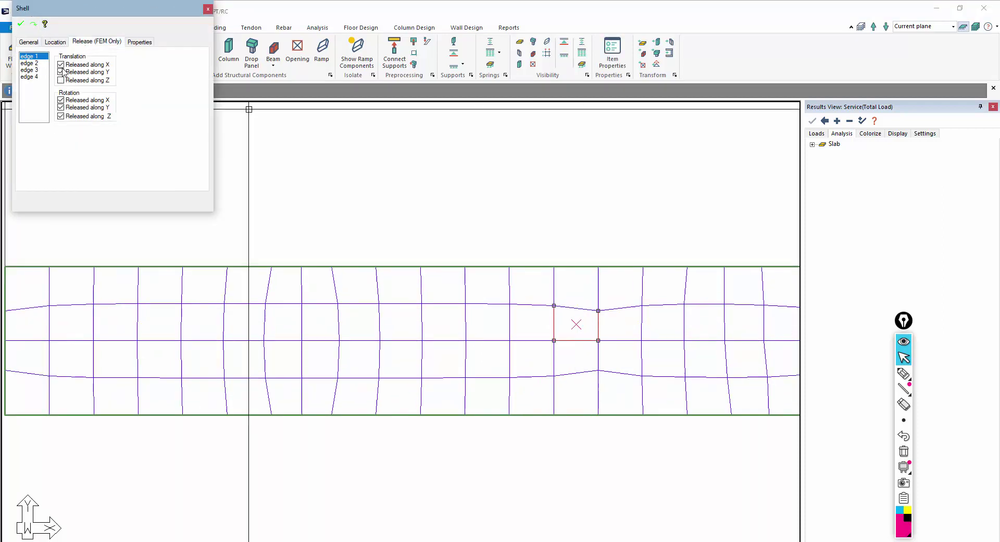
{"action": "left_click", "coordinate": [30, 63]}
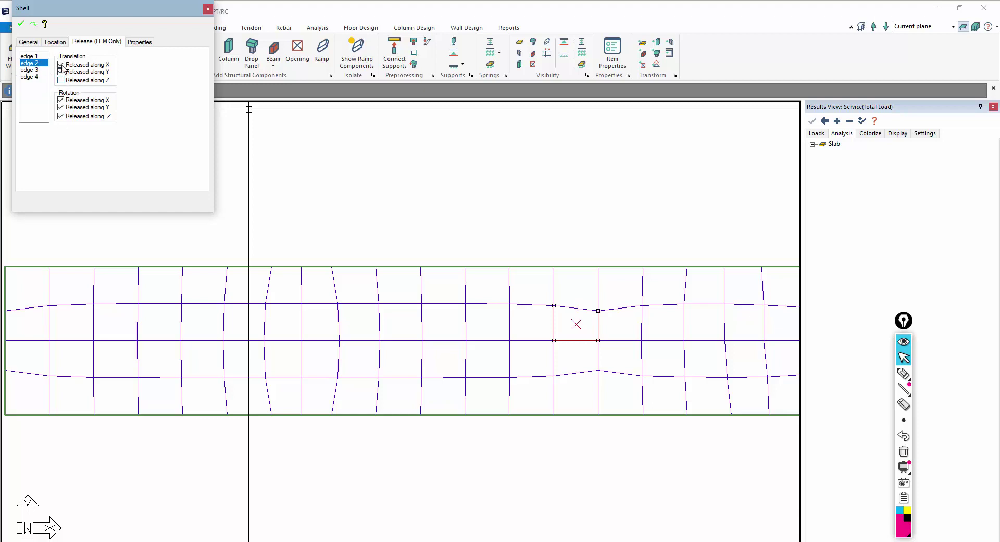
{"action": "left_click", "coordinate": [406, 196]}
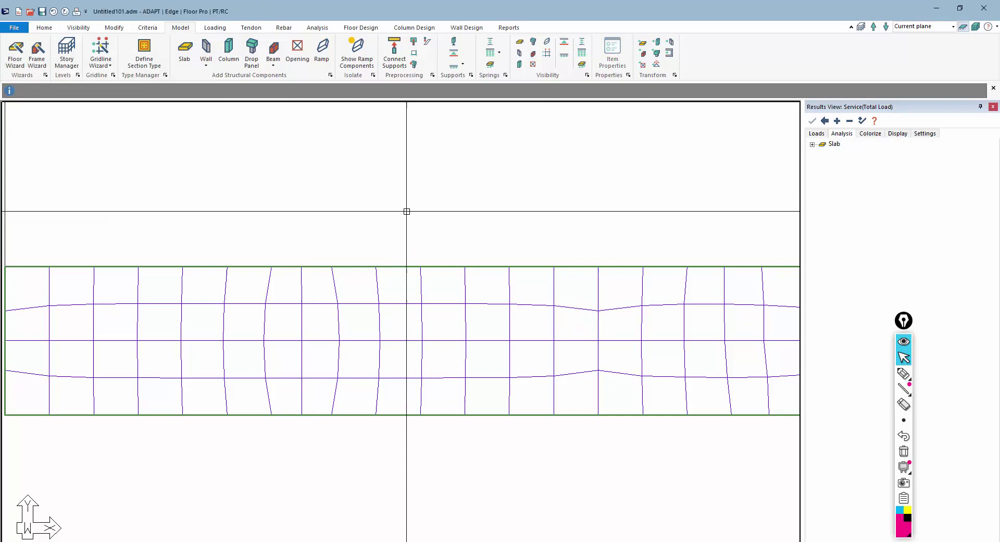
{"action": "scroll", "coordinate": [477, 188], "scroll_direction": "down", "scroll_amount": 2}
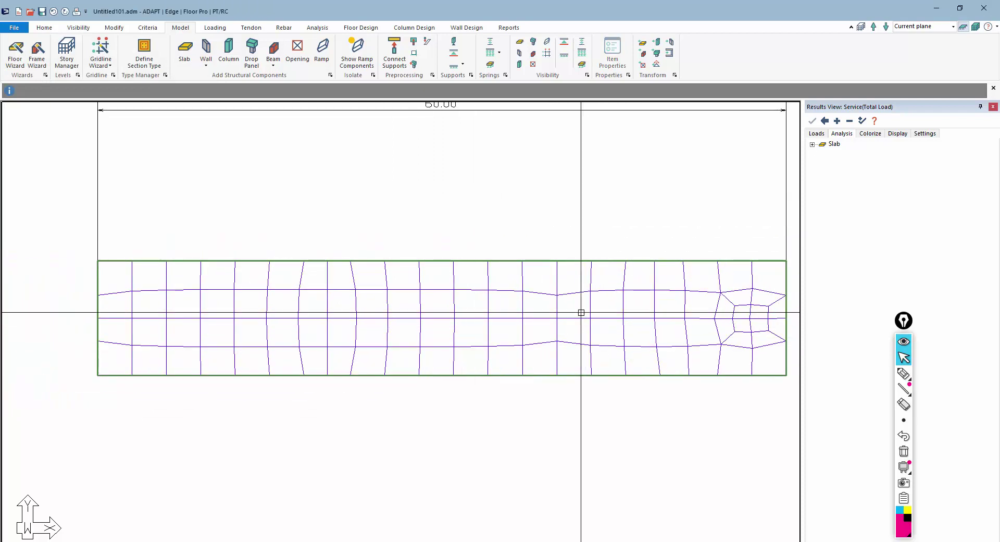
{"action": "scroll", "coordinate": [630, 315], "scroll_direction": "down", "scroll_amount": 1}
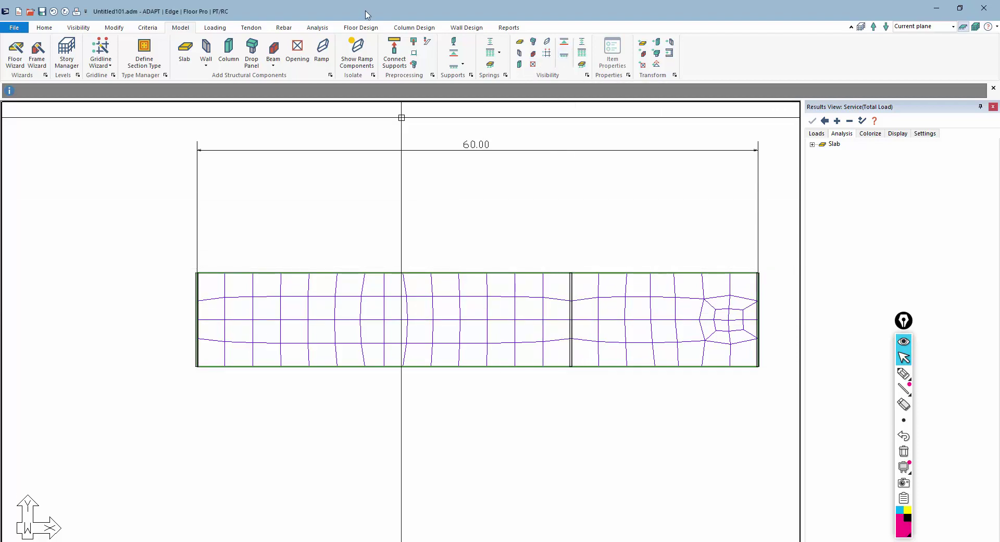
Regenerate the design sections along the support line, run their design and save the results.
{"action": "left_click", "coordinate": [360, 27]}
{"action": "left_click", "coordinate": [253, 52]}
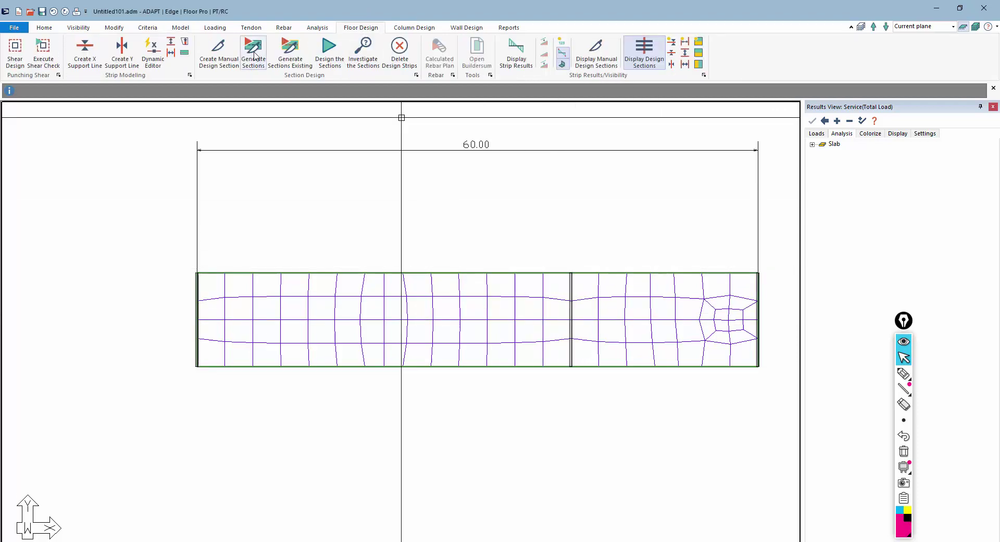
{"action": "left_click", "coordinate": [324, 68]}
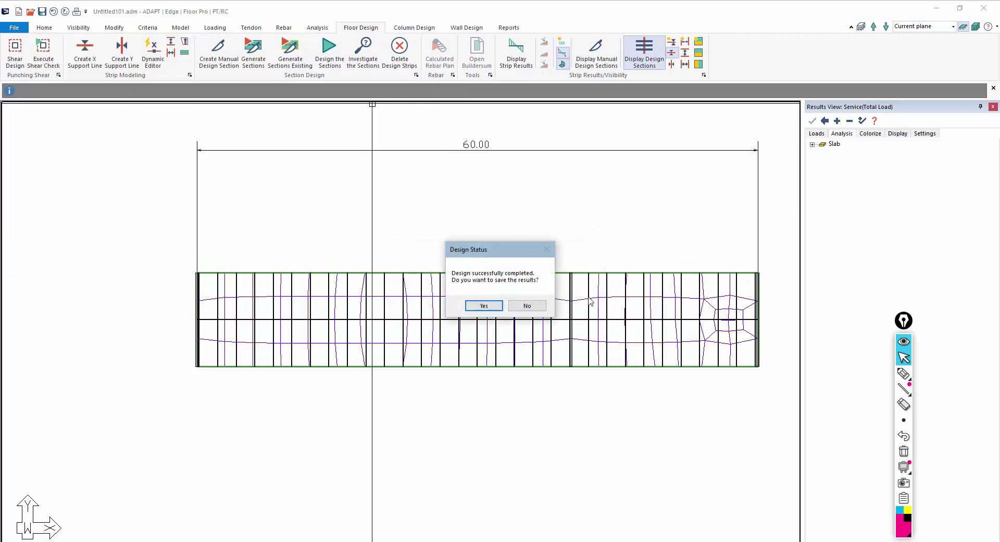
{"action": "left_click", "coordinate": [490, 310]}
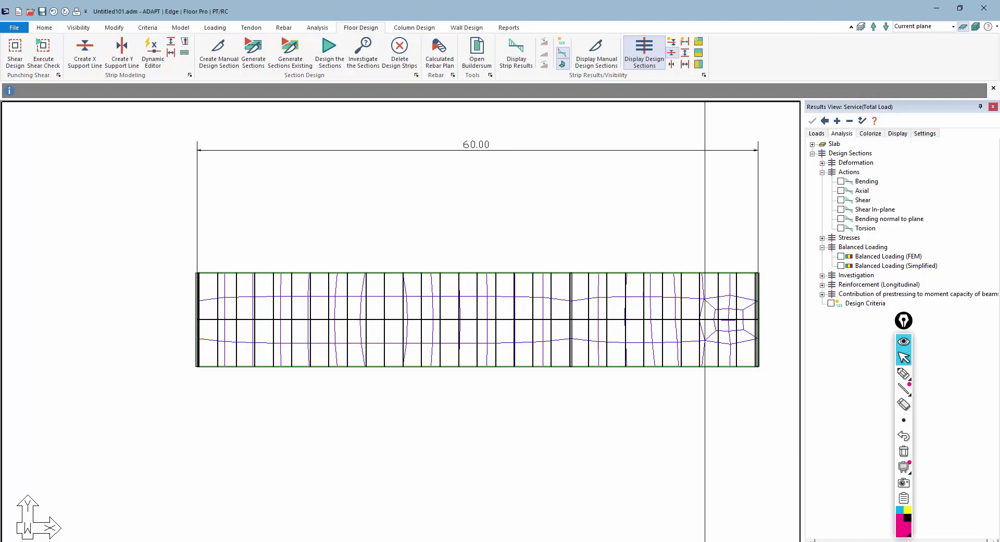
Display the design sections' bending diagram for Service(Total Load) with numerical values, and examine the moments around the hinge.
{"action": "left_click", "coordinate": [841, 181]}
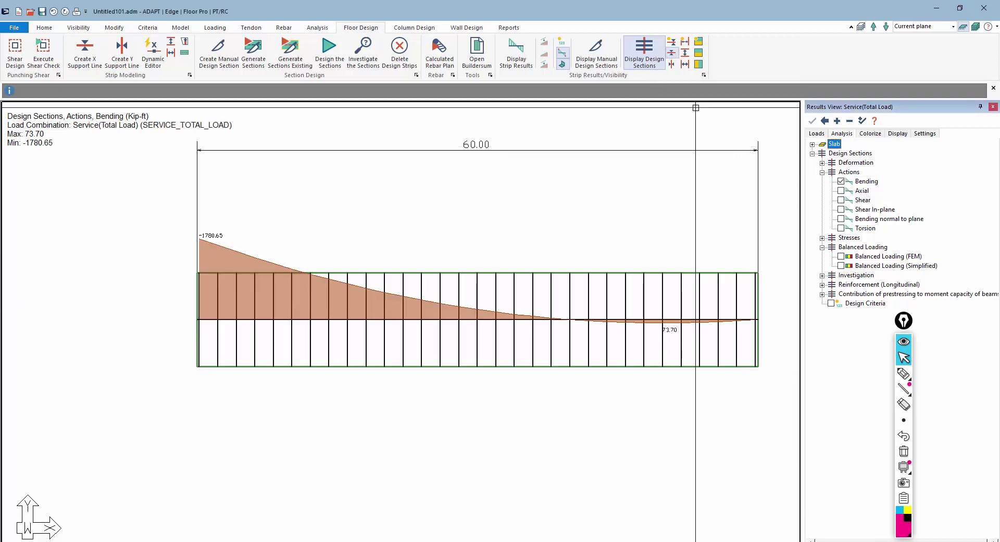
{"action": "scroll", "coordinate": [575, 328], "scroll_direction": "up", "scroll_amount": 1}
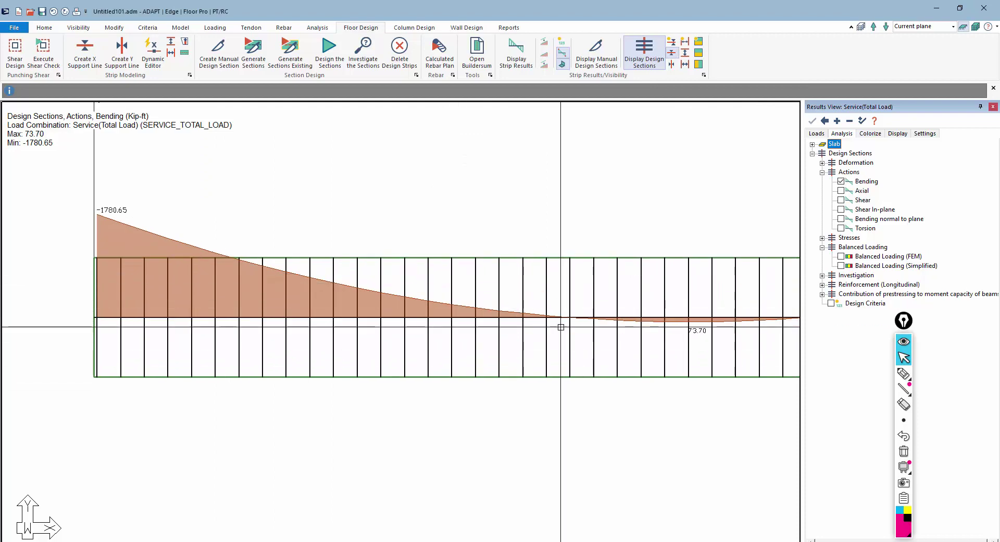
{"action": "left_click", "coordinate": [565, 44]}
{"action": "scroll", "coordinate": [558, 309], "scroll_direction": "up", "scroll_amount": 2}
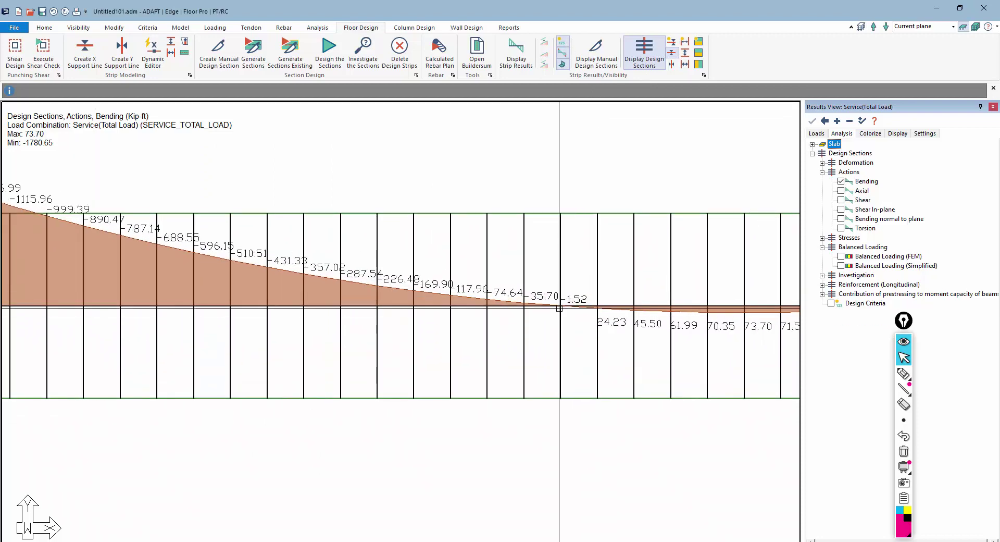
Check the bending moment at the hinge and compare it with the design sections' shear diagram along the strip.
{"action": "scroll", "coordinate": [558, 306], "scroll_direction": "up", "scroll_amount": 3}
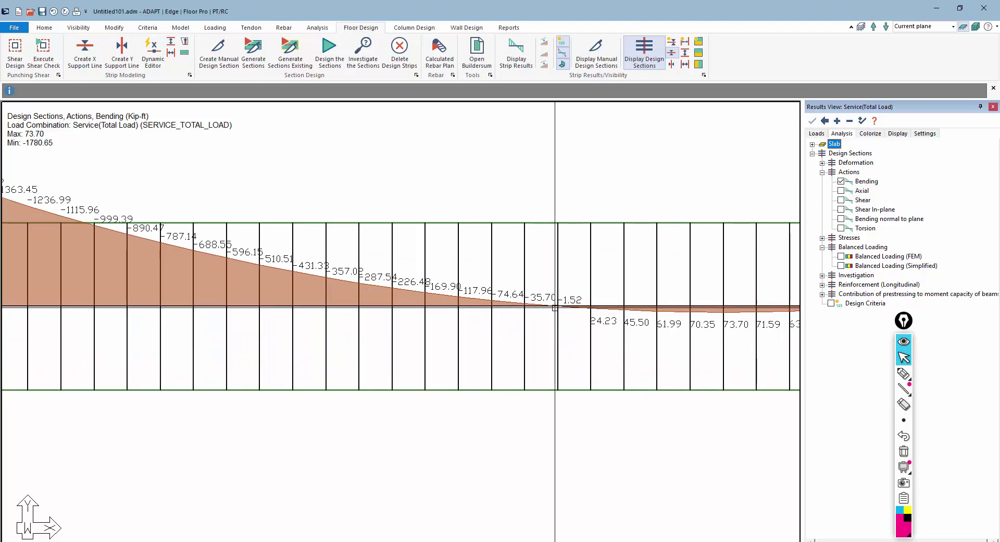
{"action": "scroll", "coordinate": [559, 306], "scroll_direction": "down", "scroll_amount": 3}
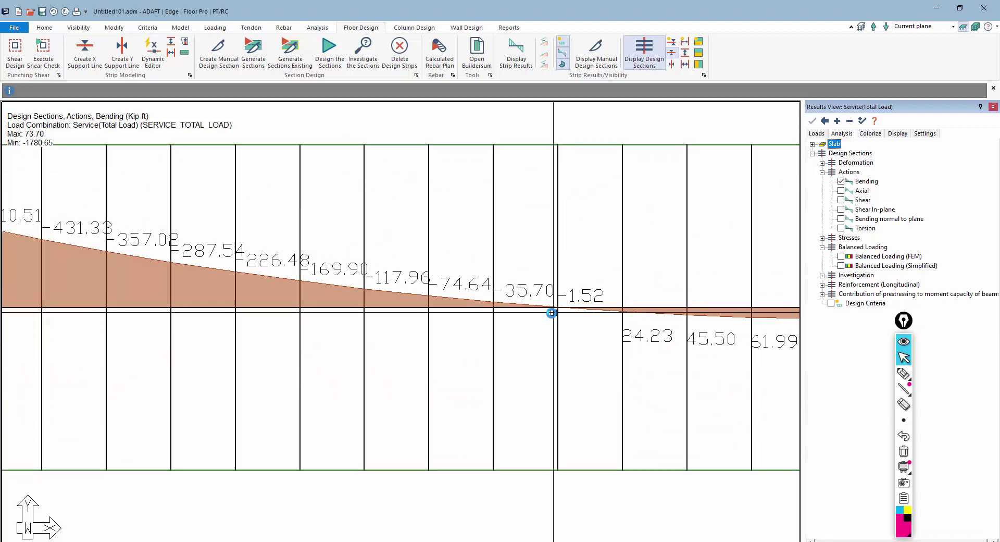
{"action": "left_click", "coordinate": [840, 199]}
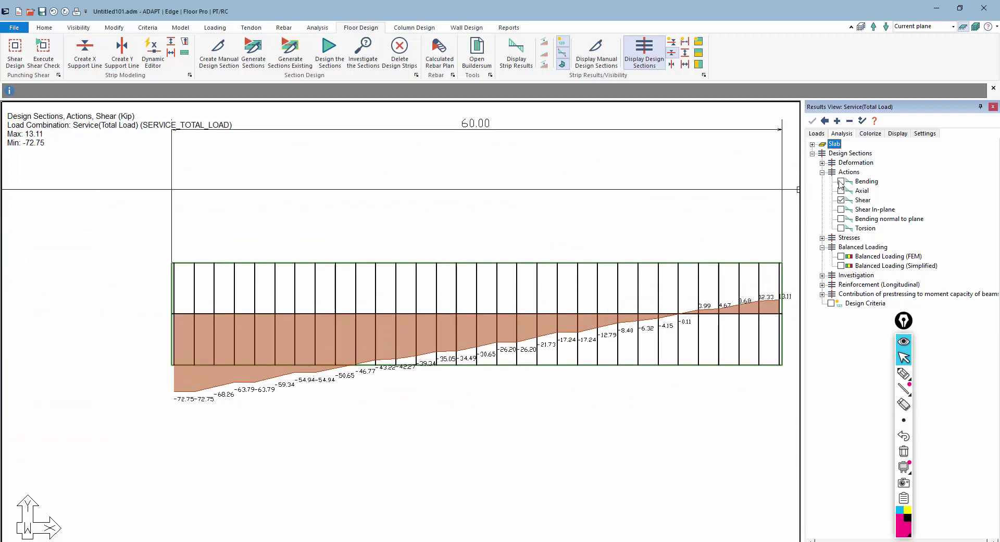
{"action": "left_click", "coordinate": [841, 181]}
Open the analysis results in ADViewer and display the slab's Z-Translation contours for Service(Total Load) on the deformed shape.
{"action": "left_click", "coordinate": [317, 28]}
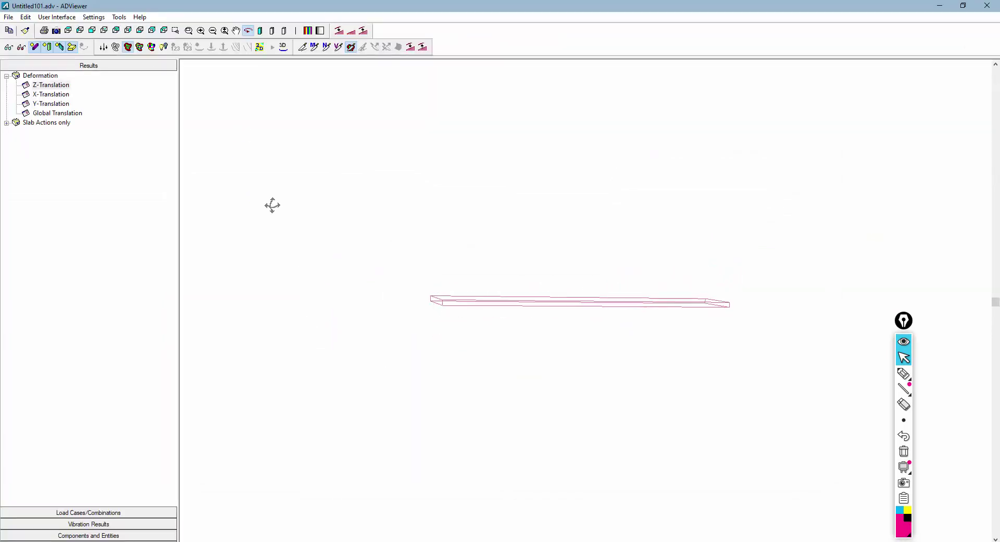
{"action": "left_click", "coordinate": [163, 47]}
{"action": "left_click_drag", "start_coordinate": [265, 245], "coordinate": [331, 279]}
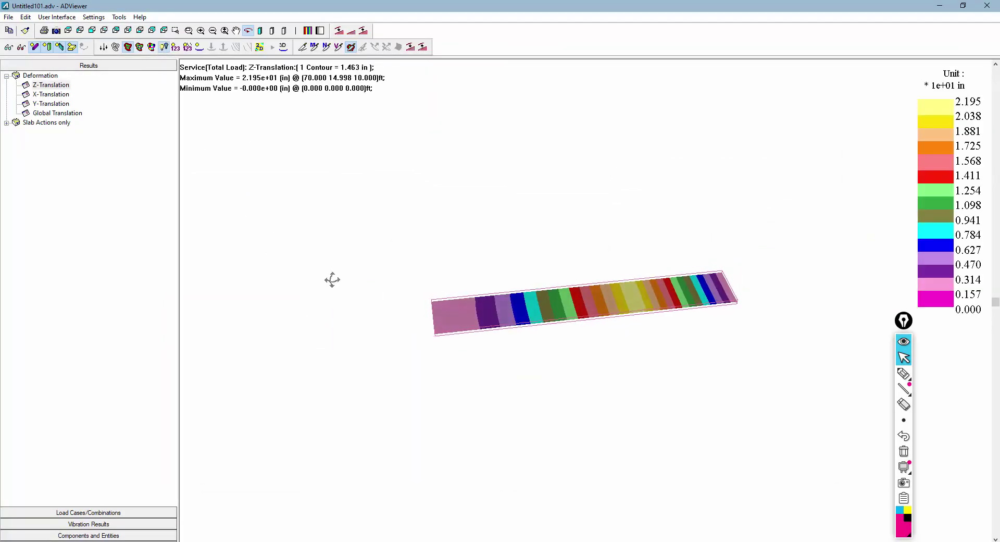
{"action": "left_click", "coordinate": [200, 47]}
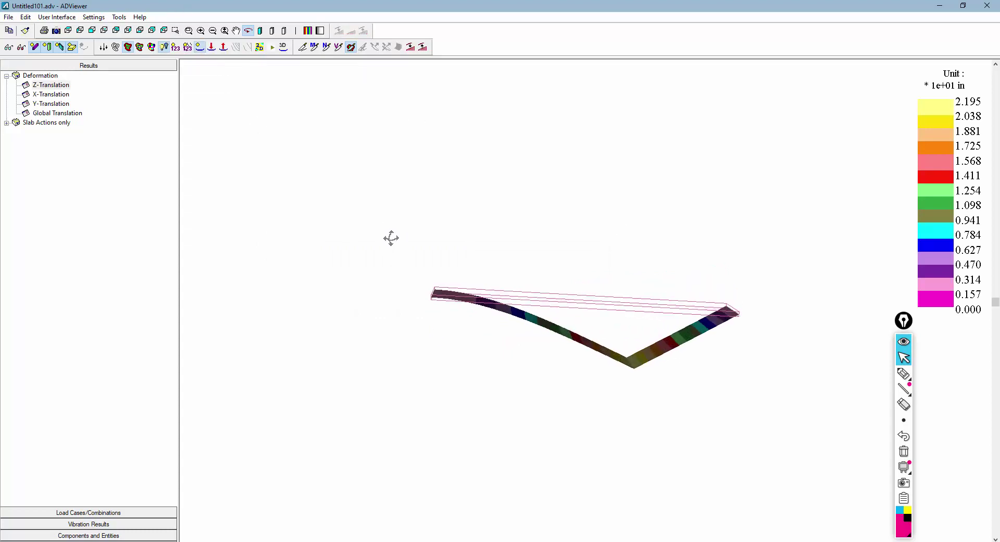
Render the deformed slab in 3D and animate its Z-Translation to examine the movement at the hinge.
{"action": "left_click", "coordinate": [287, 50]}
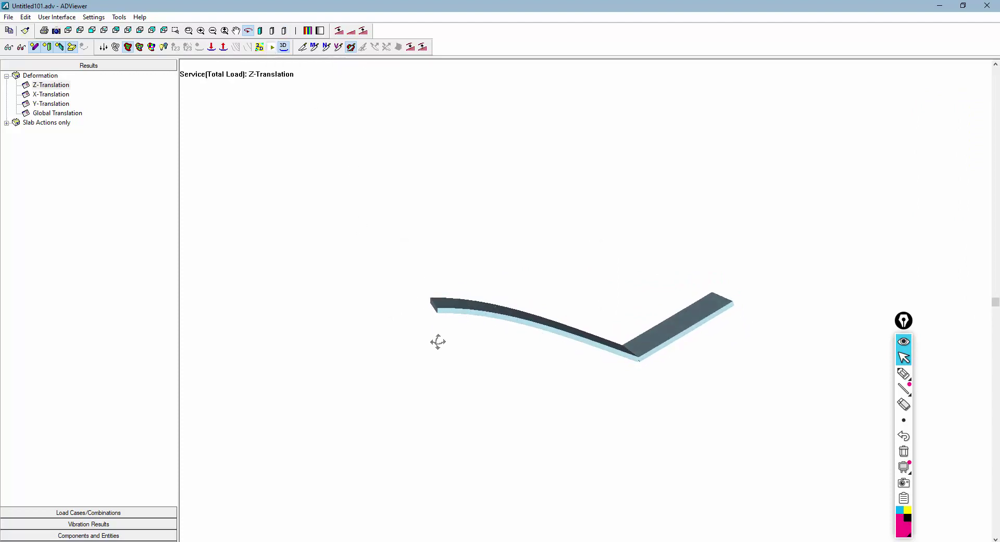
{"action": "left_click", "coordinate": [272, 48]}
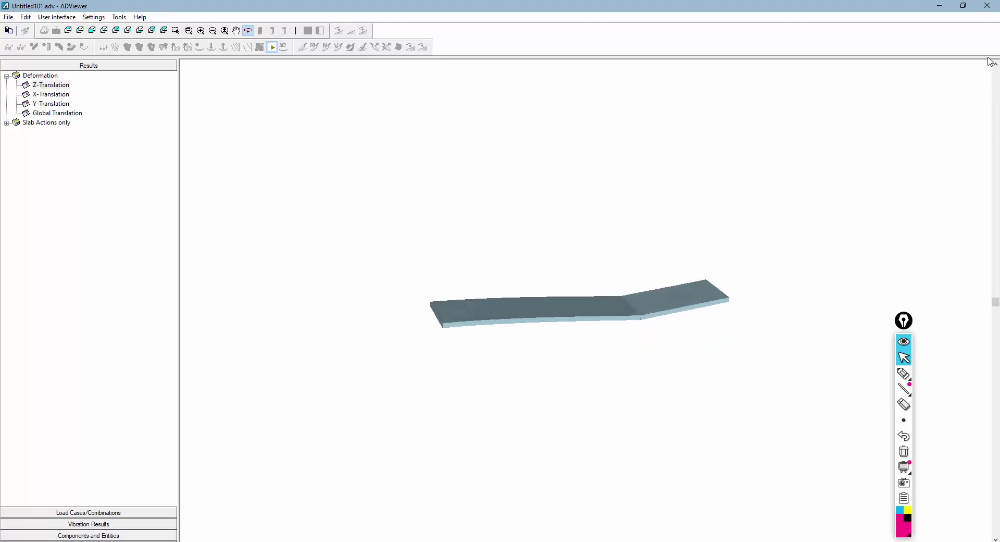
{"action": "key", "text": "alt+Tab"}
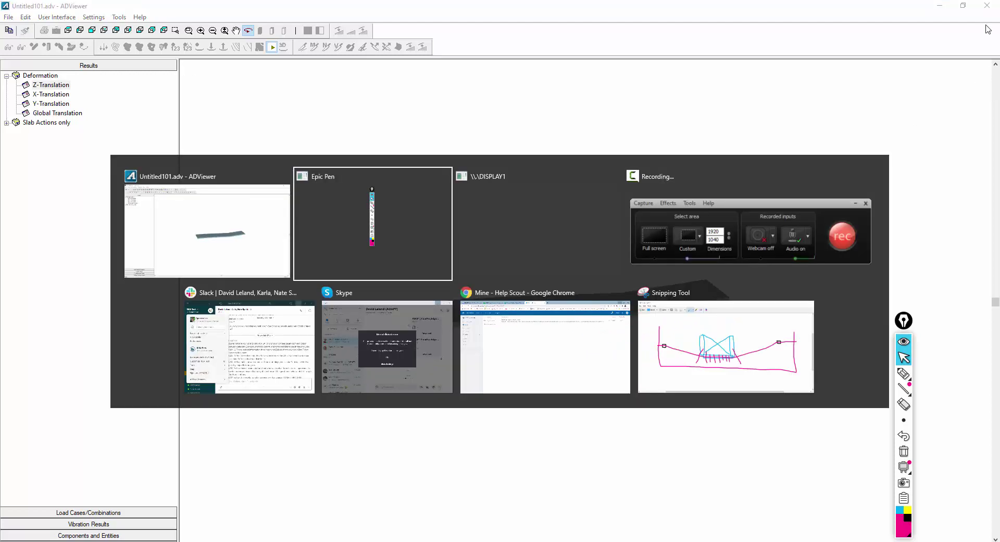
{"action": "left_click", "coordinate": [172, 237]}
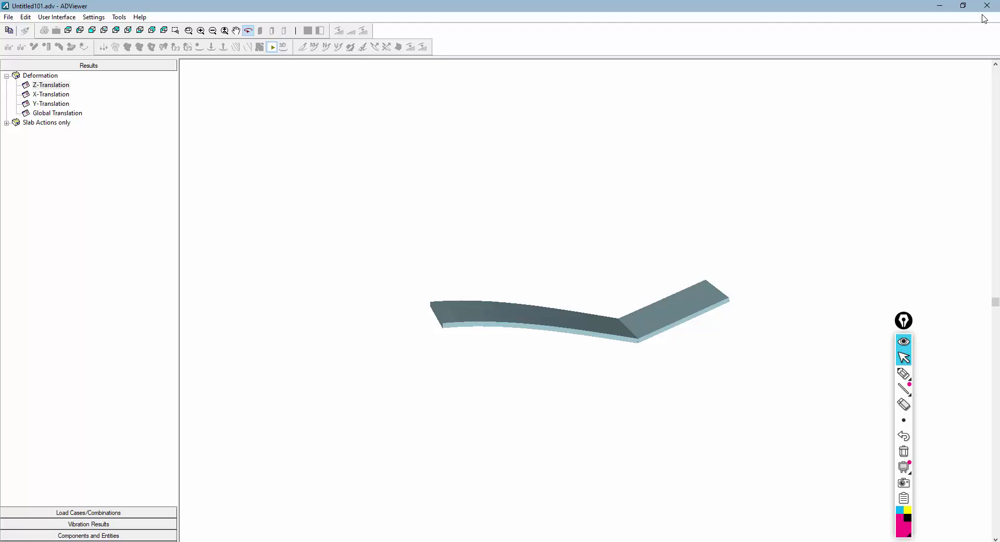